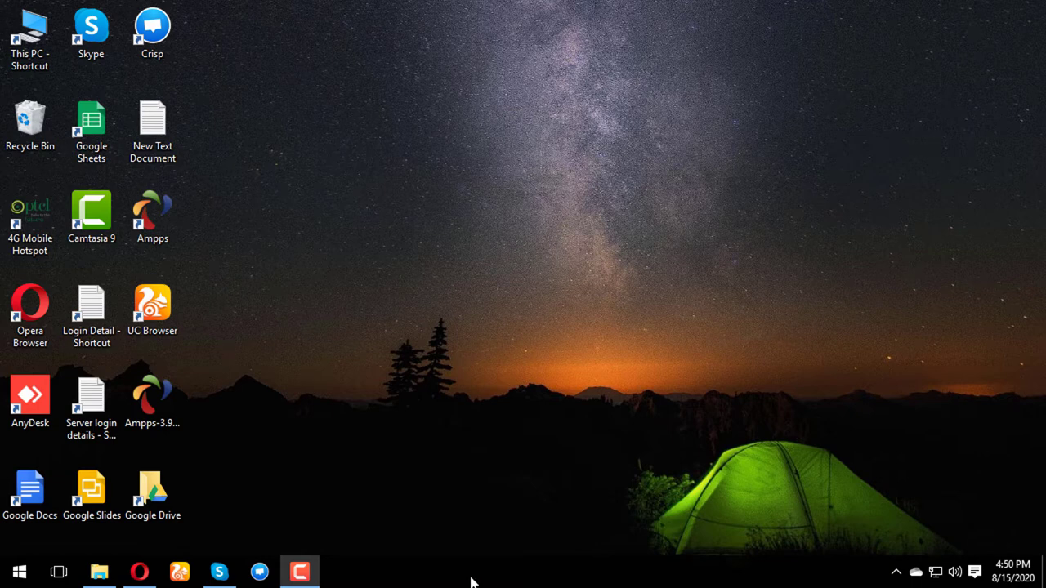
Step: Switch to the Opera browser and search the web for "google cloud"
click(146, 573)
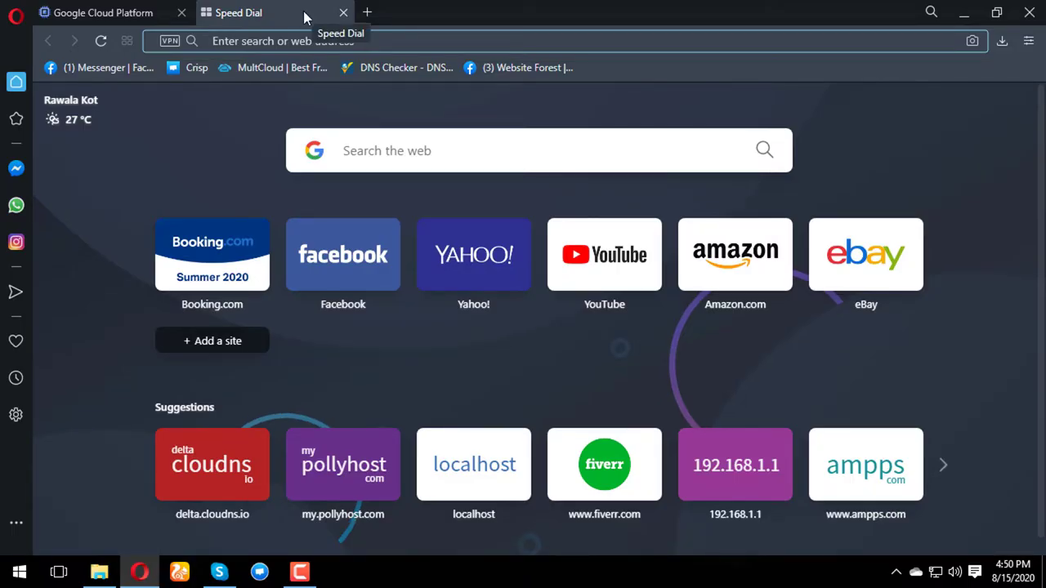
text(goo)
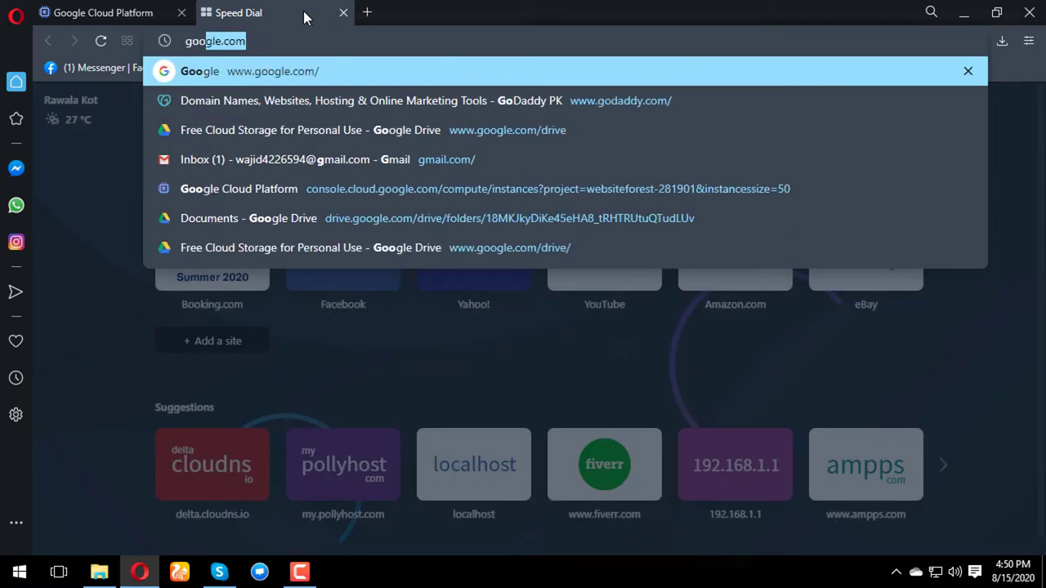
text(gle clo)
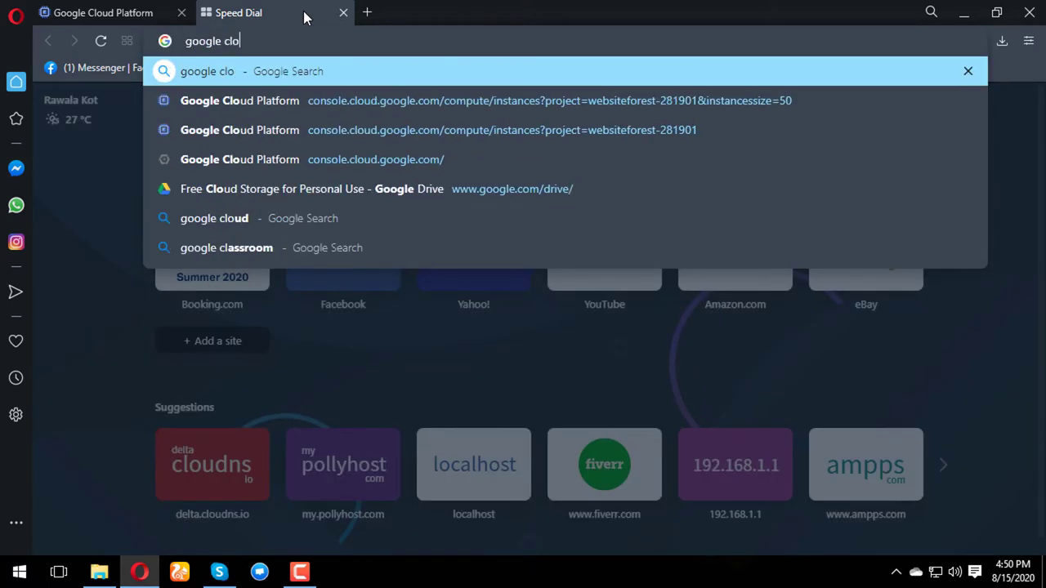
text(ud)
key(Return)
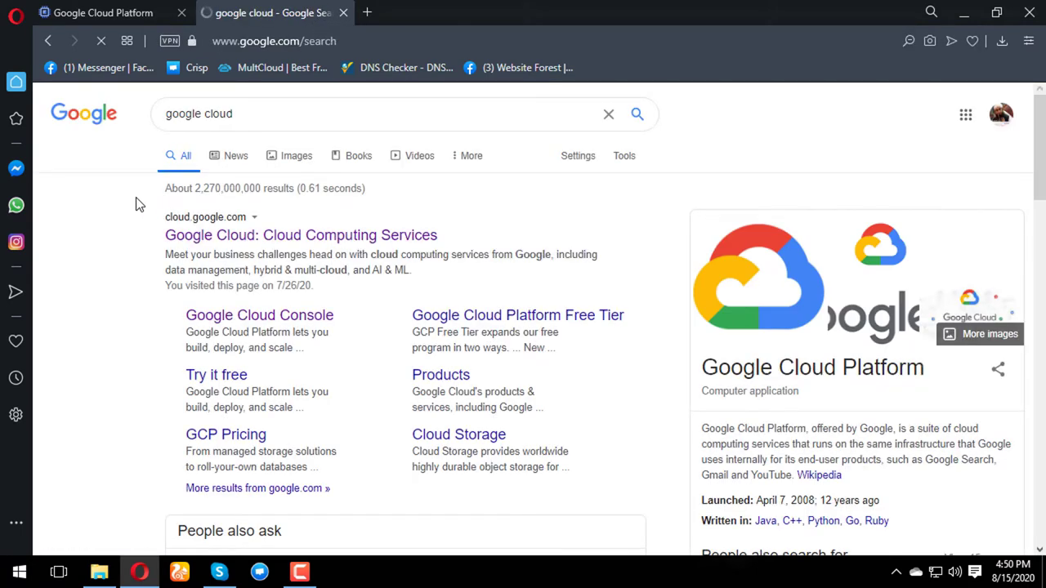
Step: Open the "Google Cloud: Cloud Computing Services" search result in a new tab and switch to that tab
scroll(362, 343, down, 2)
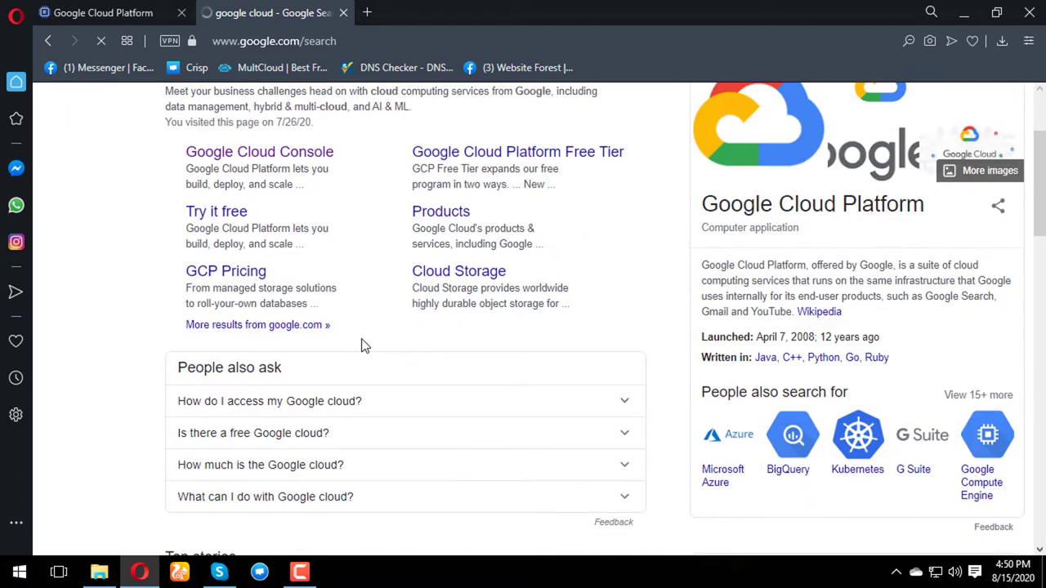
scroll(365, 347, down, 3)
scroll(364, 347, down, 2)
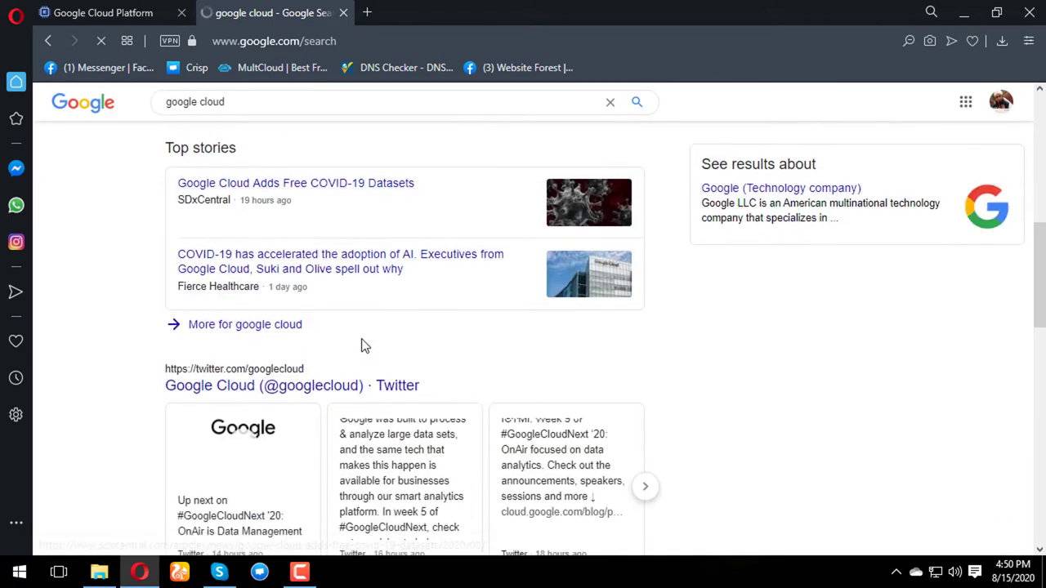
scroll(365, 346, down, 3)
scroll(362, 346, up, 10)
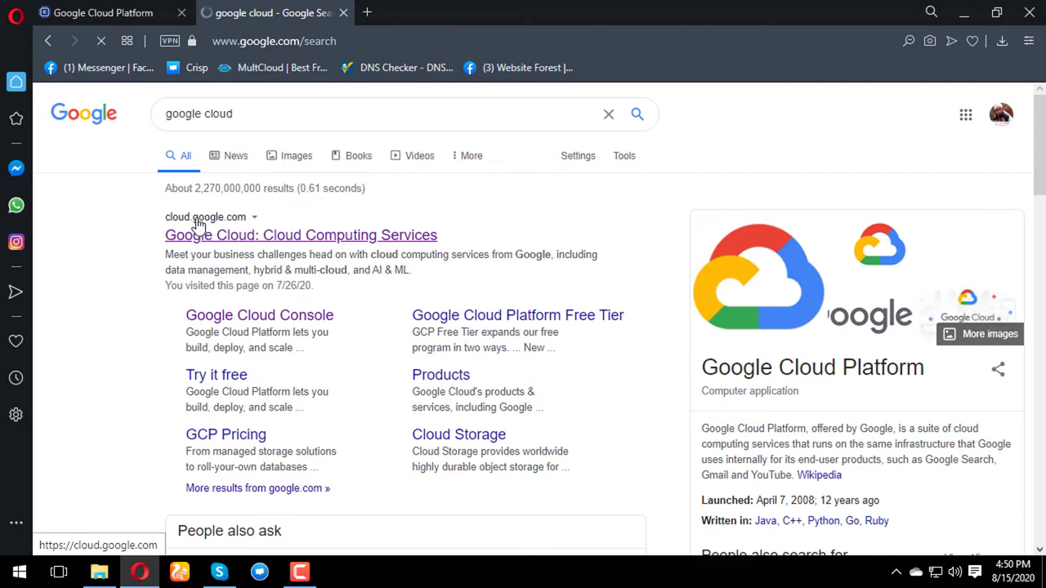
right_click(248, 245)
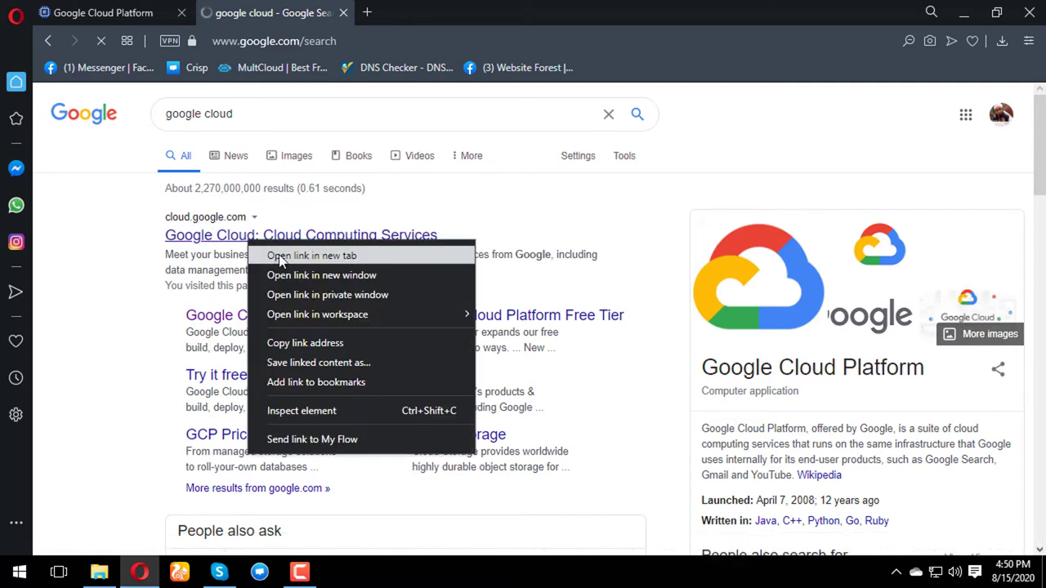
click(276, 247)
click(420, 12)
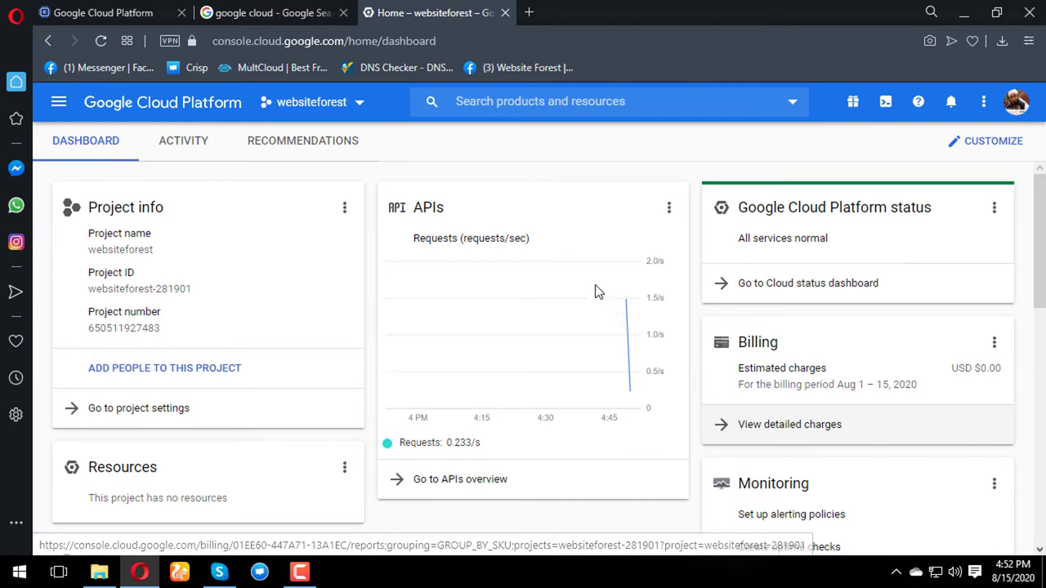
Step: Select websiteforest as the active project in the Google Cloud console
click(360, 102)
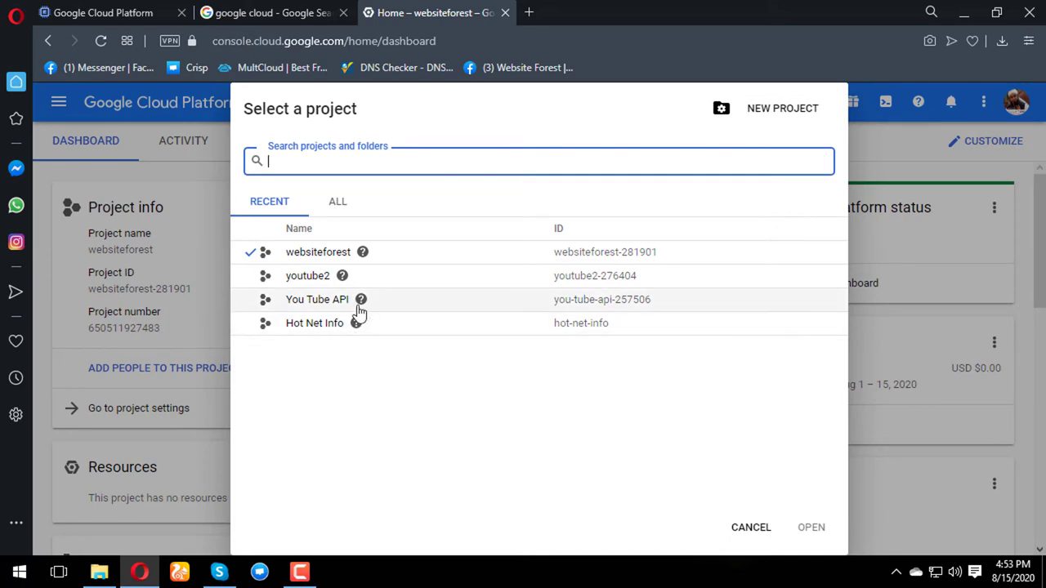
click(333, 257)
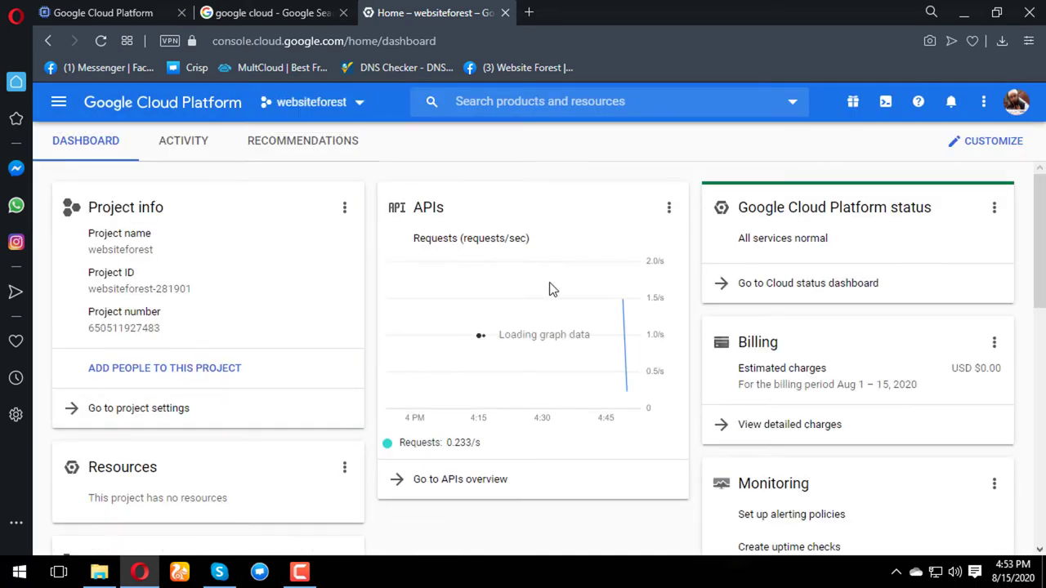
scroll(552, 282, down, 1)
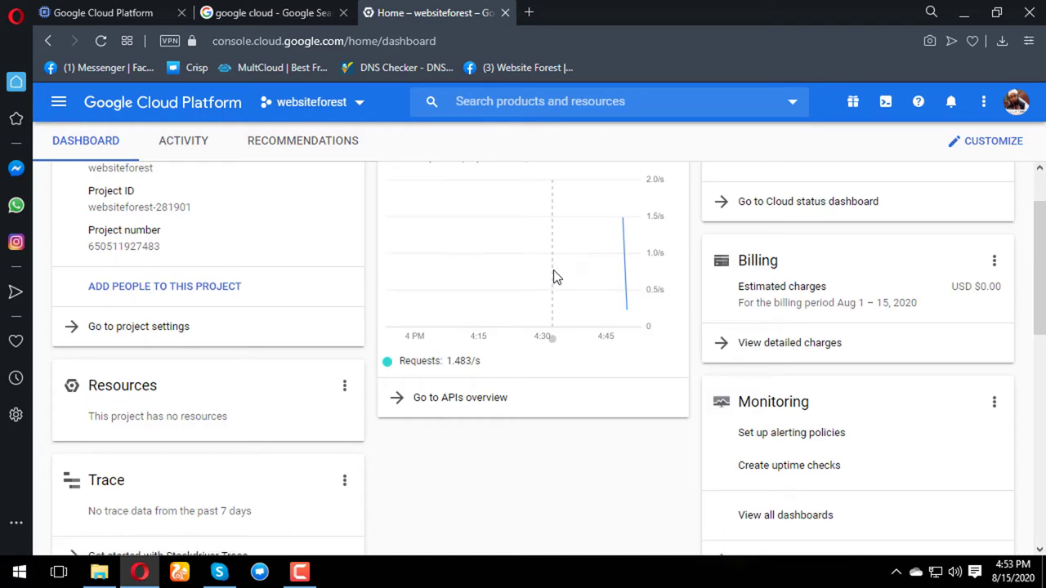
Step: Go to the VM instances page of Compute Engine and start creating a new instance
click(60, 102)
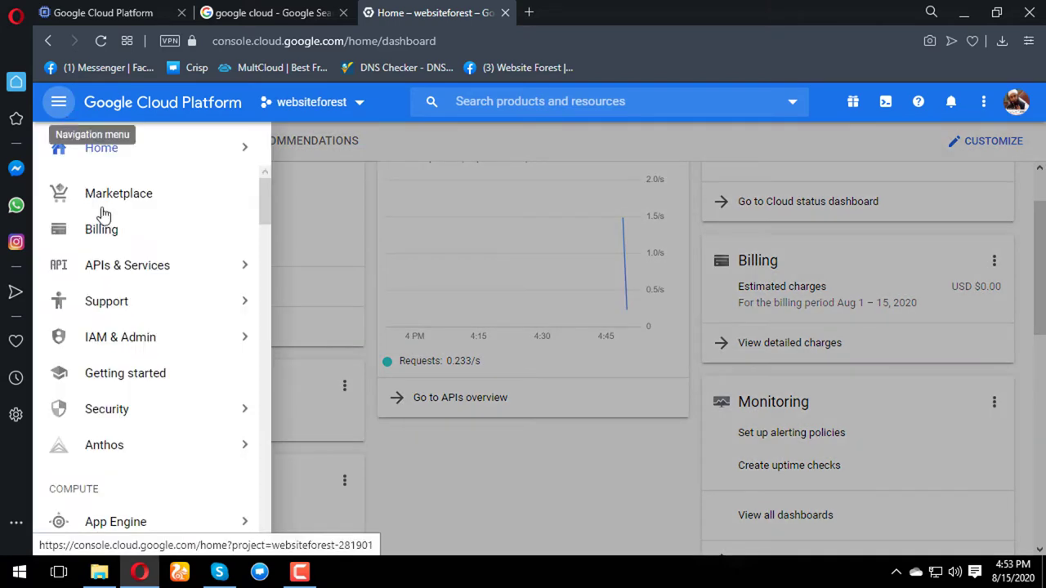
mouse_move(147, 337)
scroll(147, 336, down, 2)
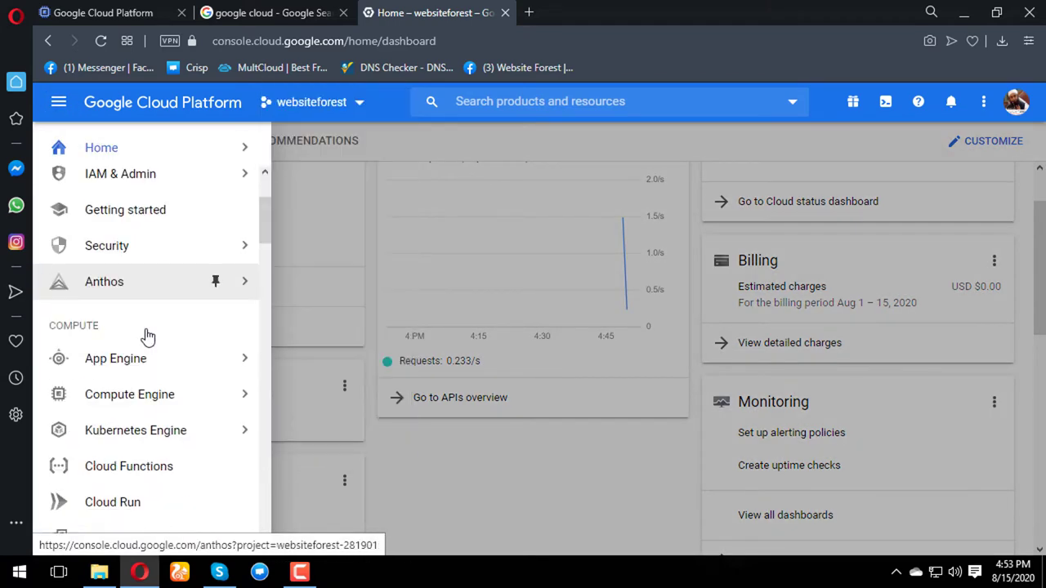
mouse_move(181, 395)
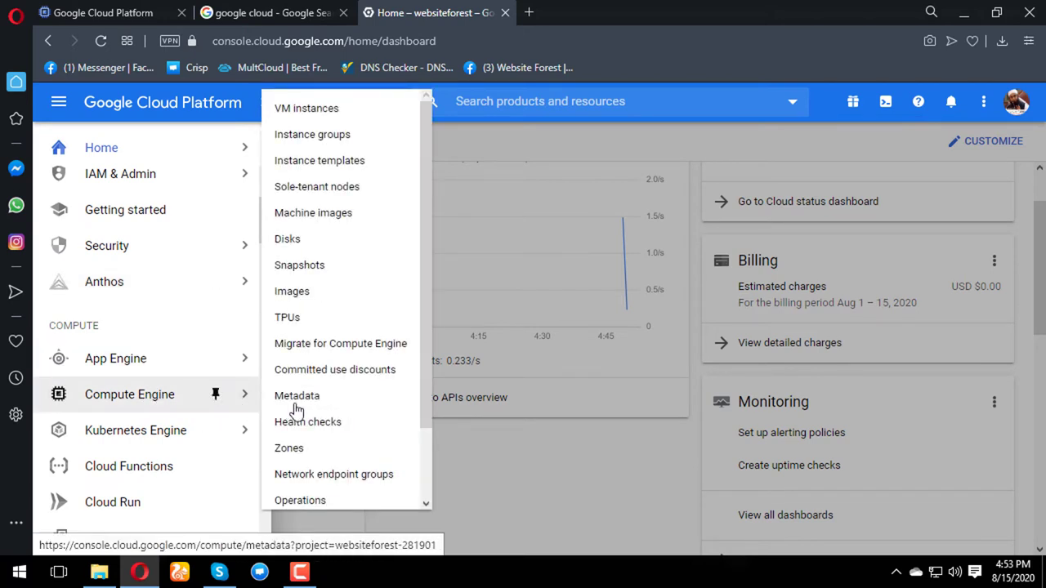
click(311, 113)
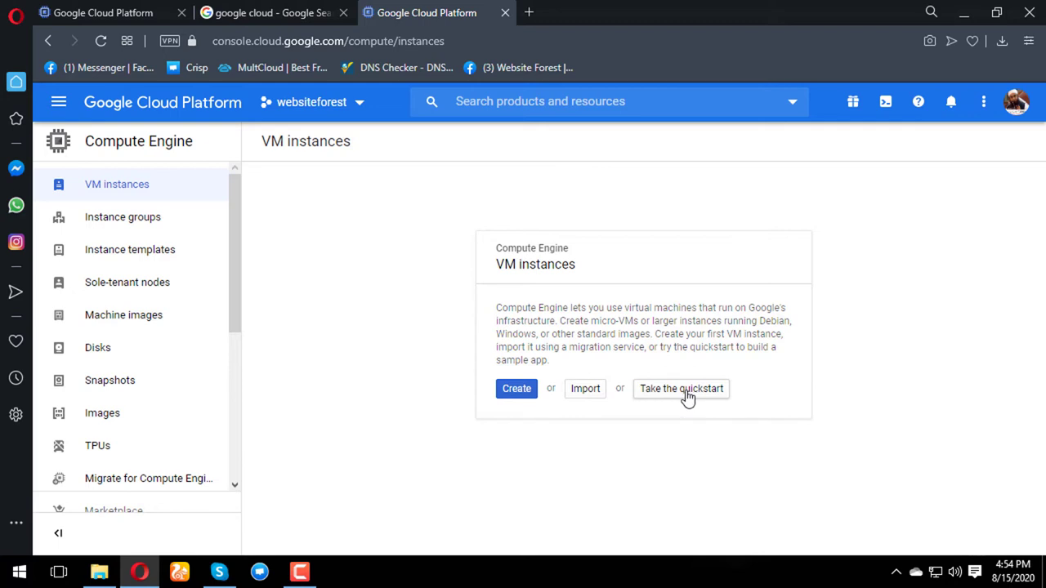
click(518, 389)
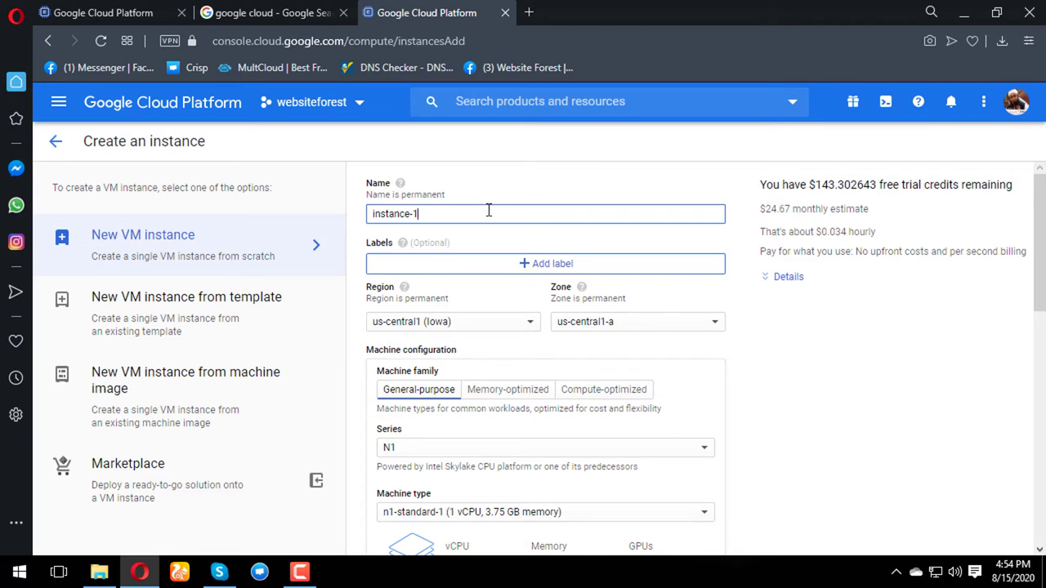
Step: Replace the default name of the new VM instance with websiteforest
drag(436, 213, 366, 209)
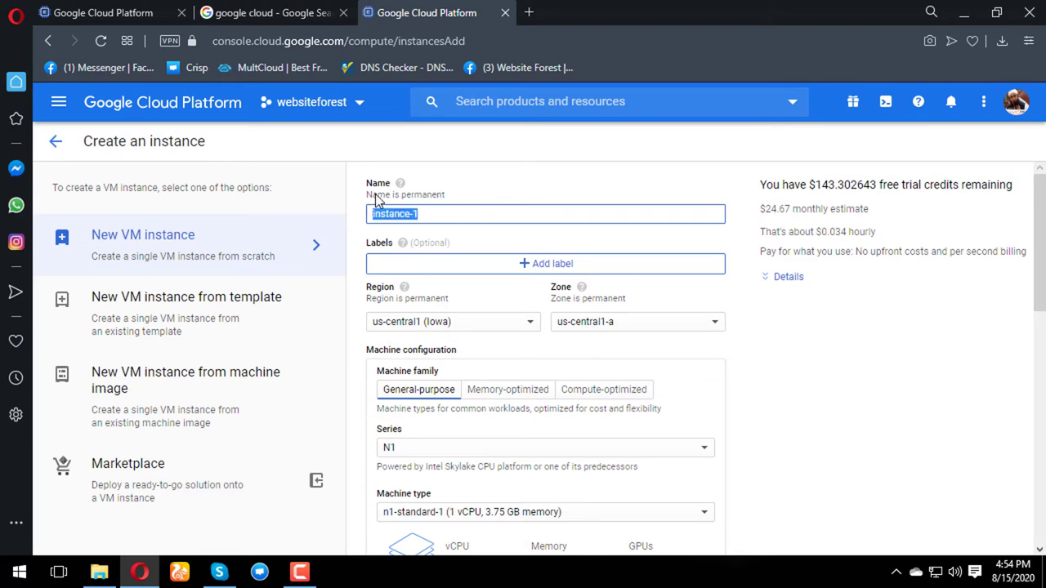
text(Website)
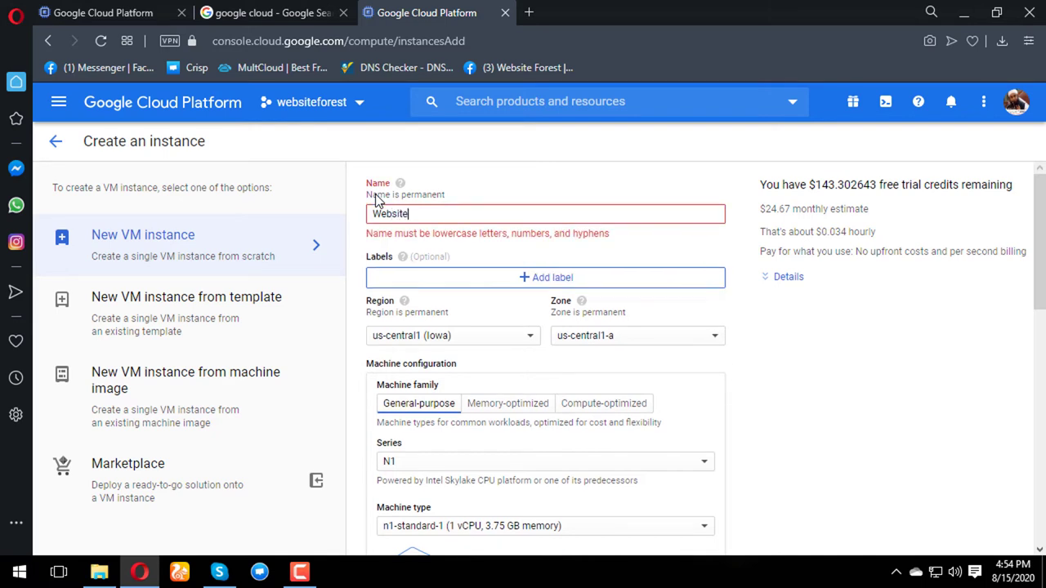
key(BackSpace)
key(BackSpace)
key(BackSpace)
key(BackSpace)
key(BackSpace)
key(BackSpace)
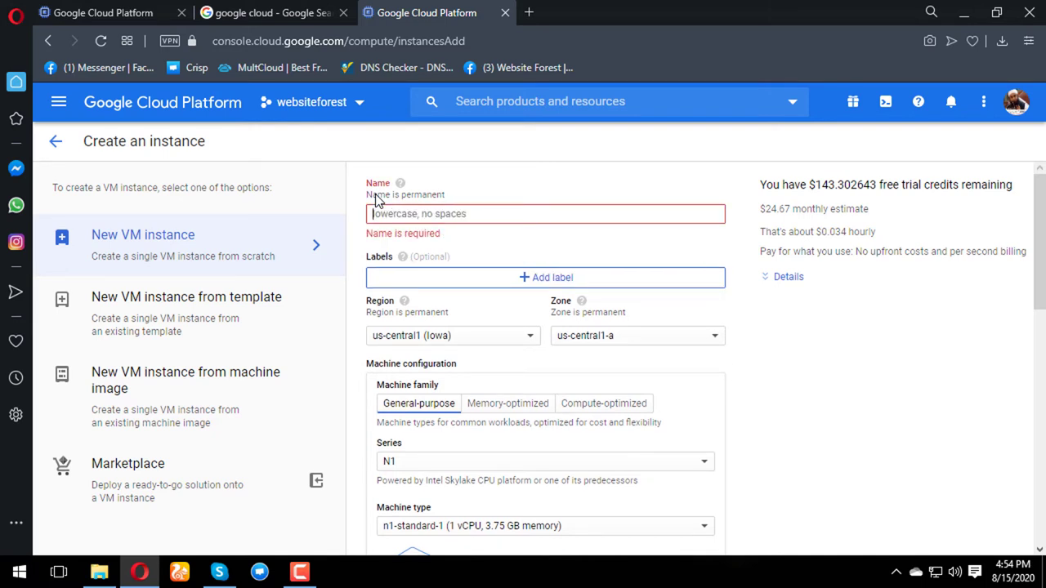
text(websiteforest)
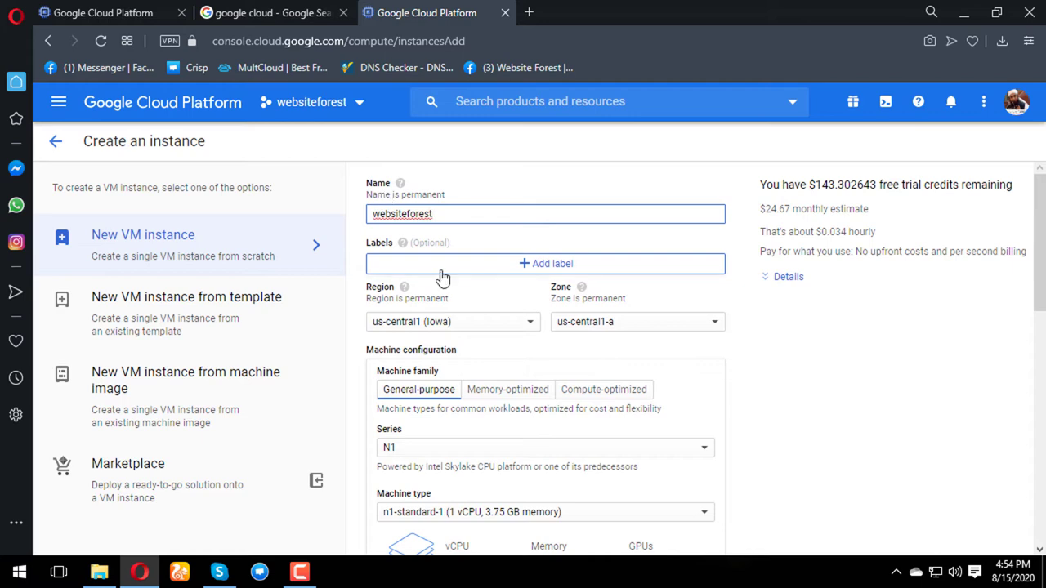
Step: Set the instance's machine type to f1-micro (1 vCPU, 614 MB memory), keeping the N1 series
scroll(458, 269, down, 1)
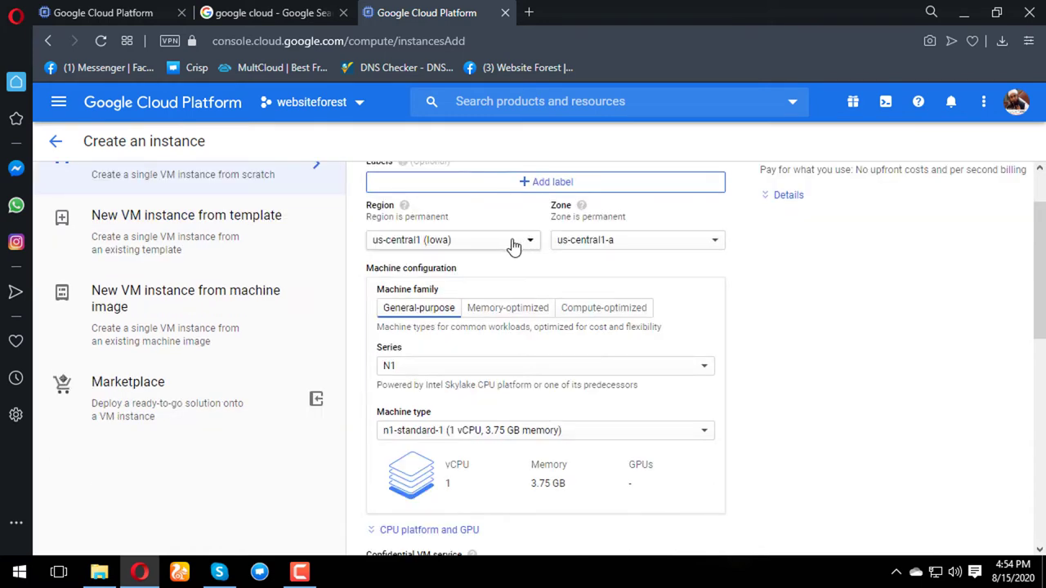
scroll(513, 247, down, 1)
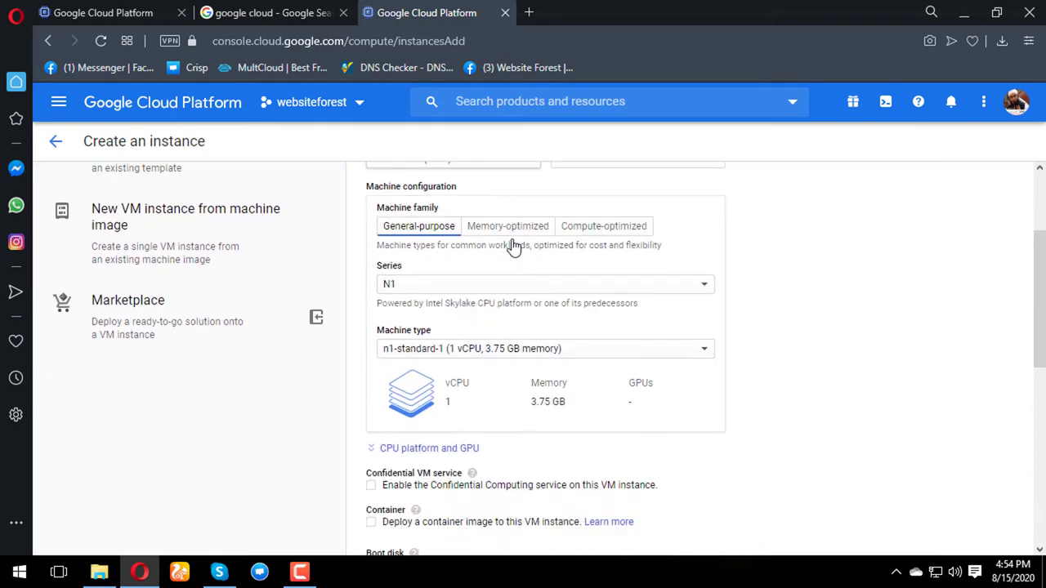
click(515, 289)
click(514, 288)
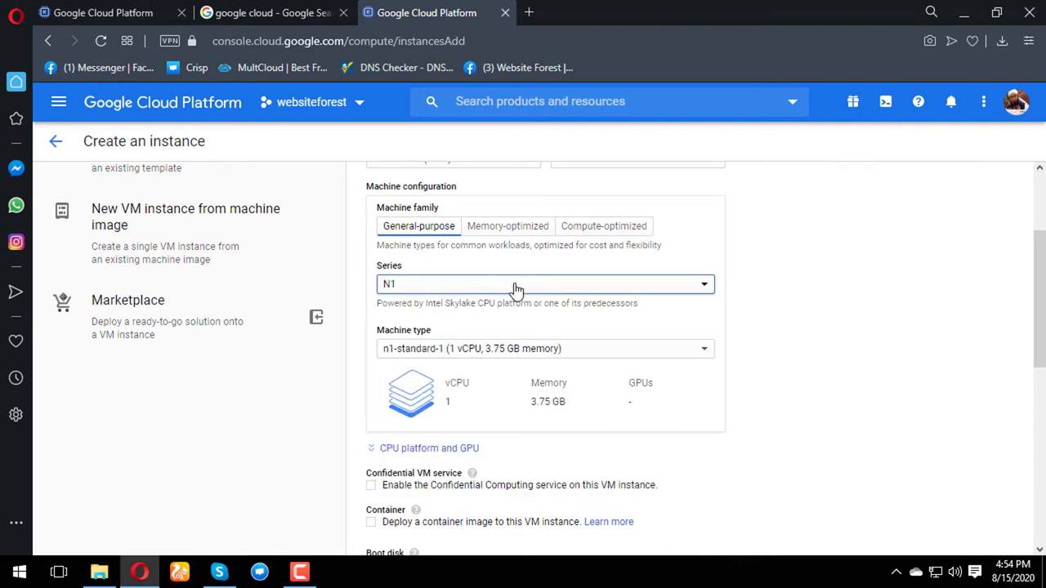
click(531, 352)
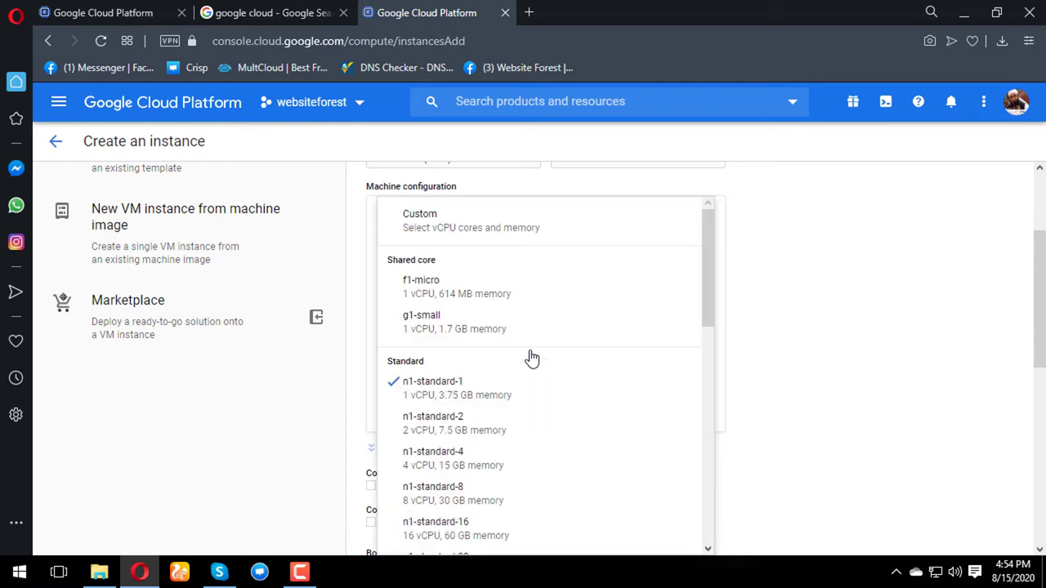
scroll(964, 252, down, 2)
scroll(940, 252, up, 1)
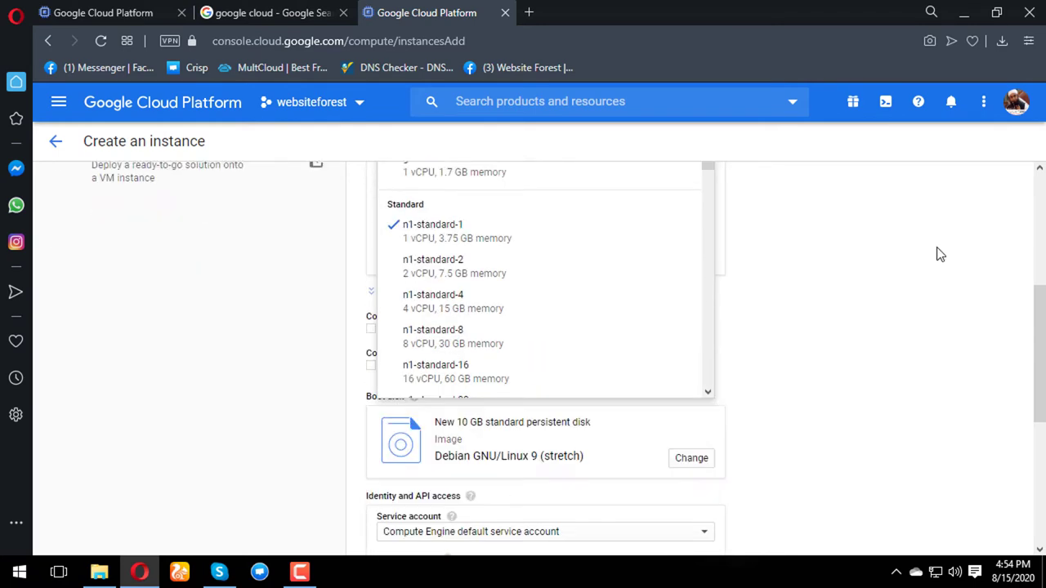
scroll(431, 303, up, 1)
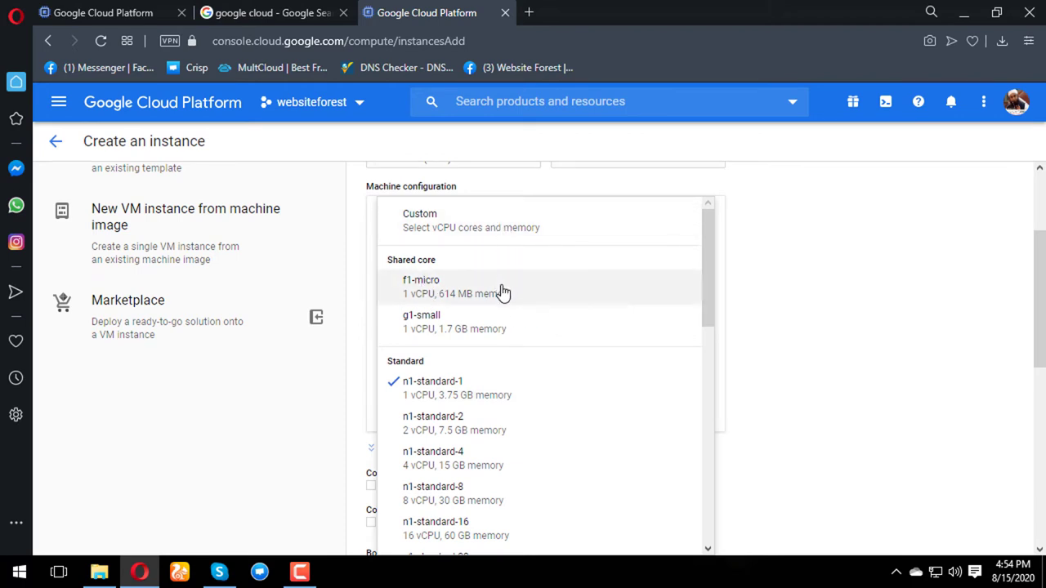
click(589, 296)
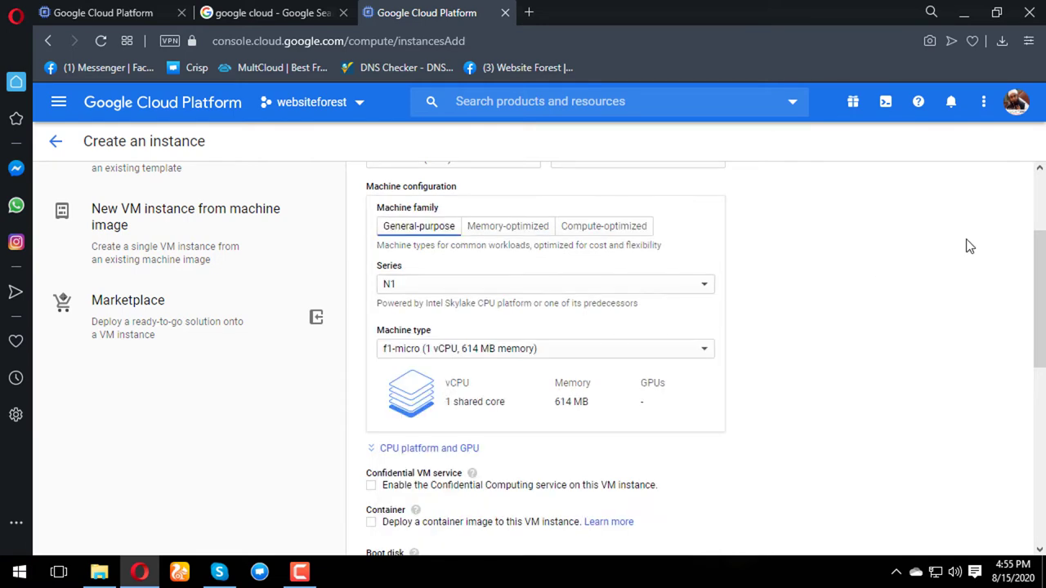
Step: Examine the instance's monthly cost estimate and the free trial status, dismissing the trial banner after reading it
scroll(969, 245, up, 2)
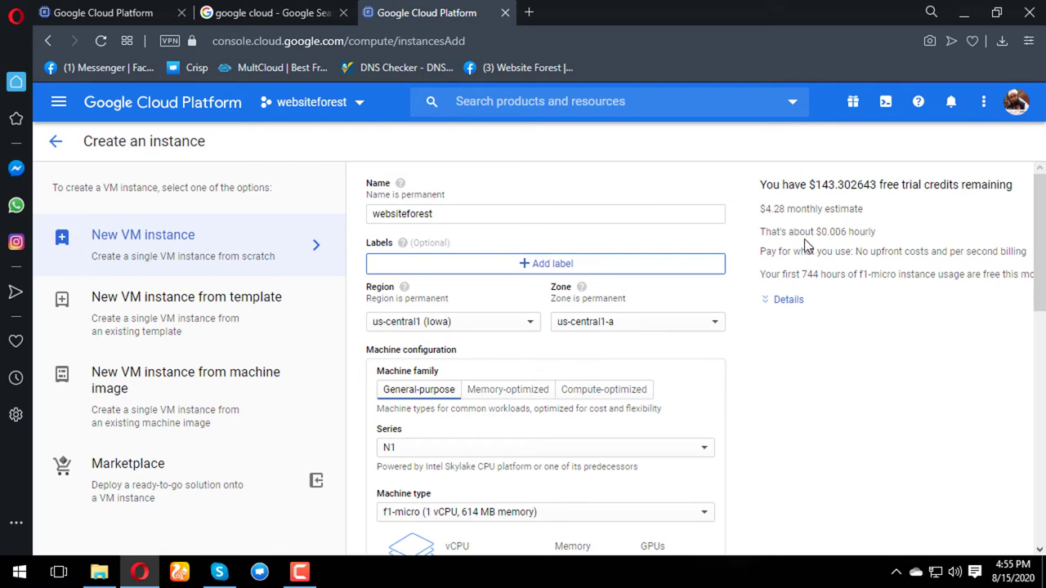
scroll(806, 244, down, 3)
scroll(862, 220, up, 3)
click(852, 105)
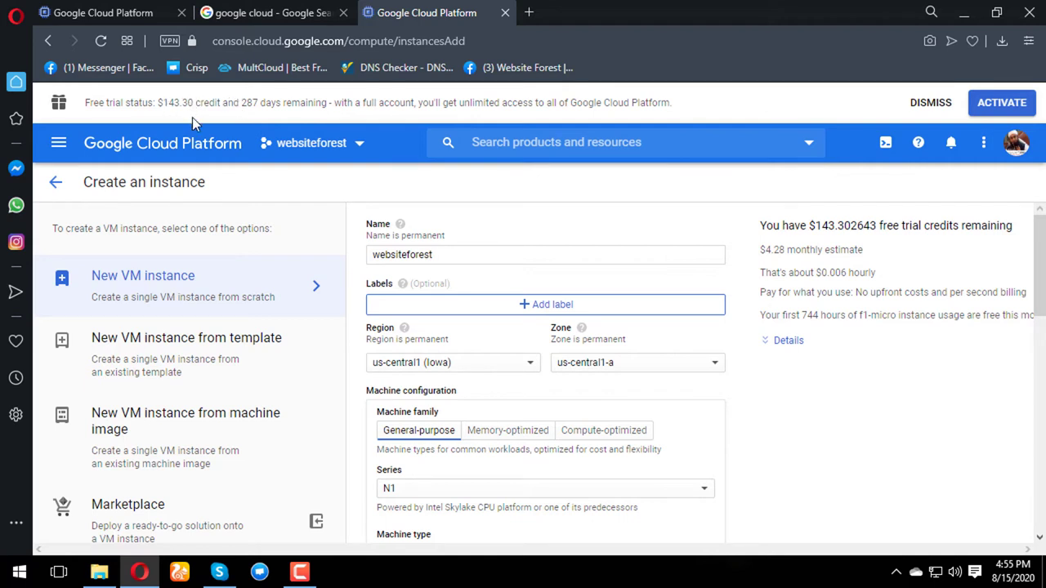
click(929, 104)
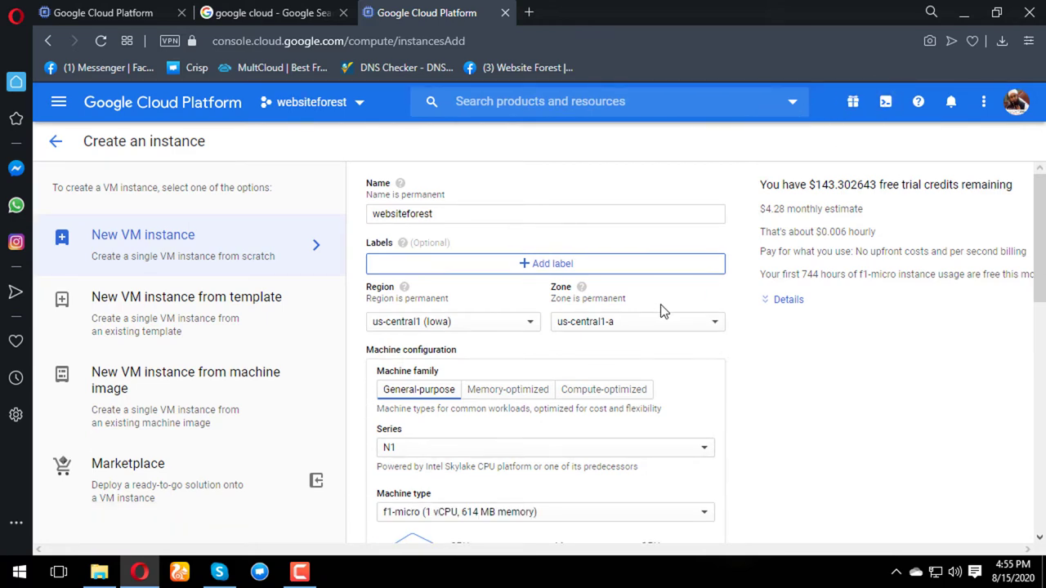
scroll(622, 352, down, 1)
scroll(609, 347, down, 1)
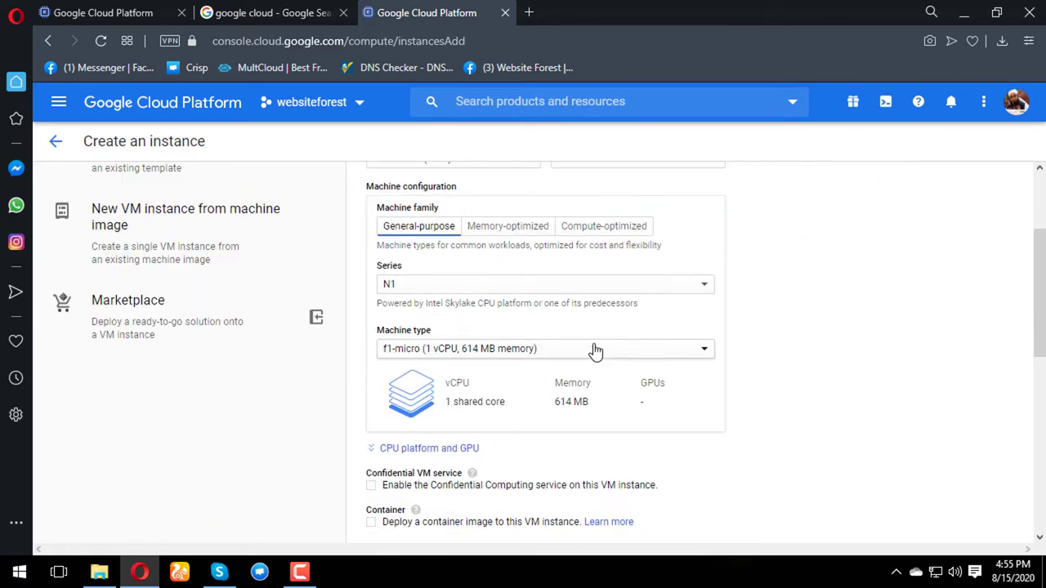
scroll(609, 341, up, 2)
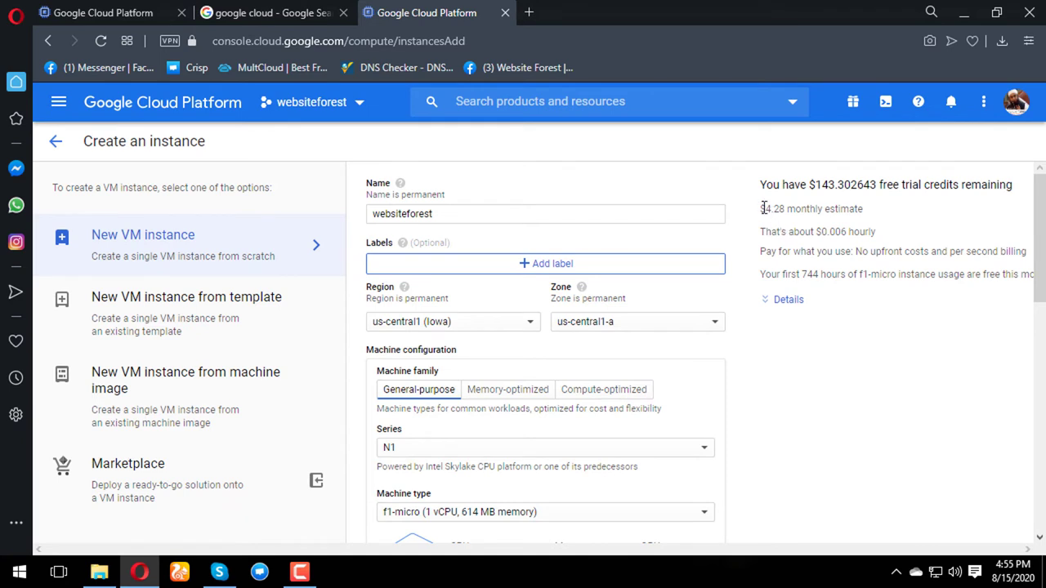
Step: Set the machine type to n1-standard-4 (4 vCPU, 15 GB memory) and check the monthly cost estimate
scroll(838, 380, down, 2)
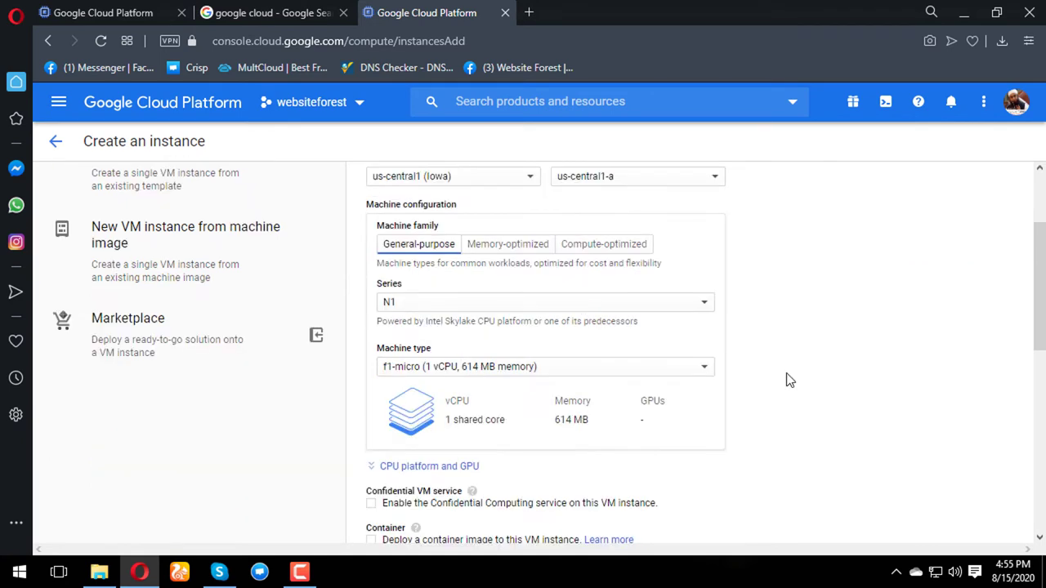
click(627, 358)
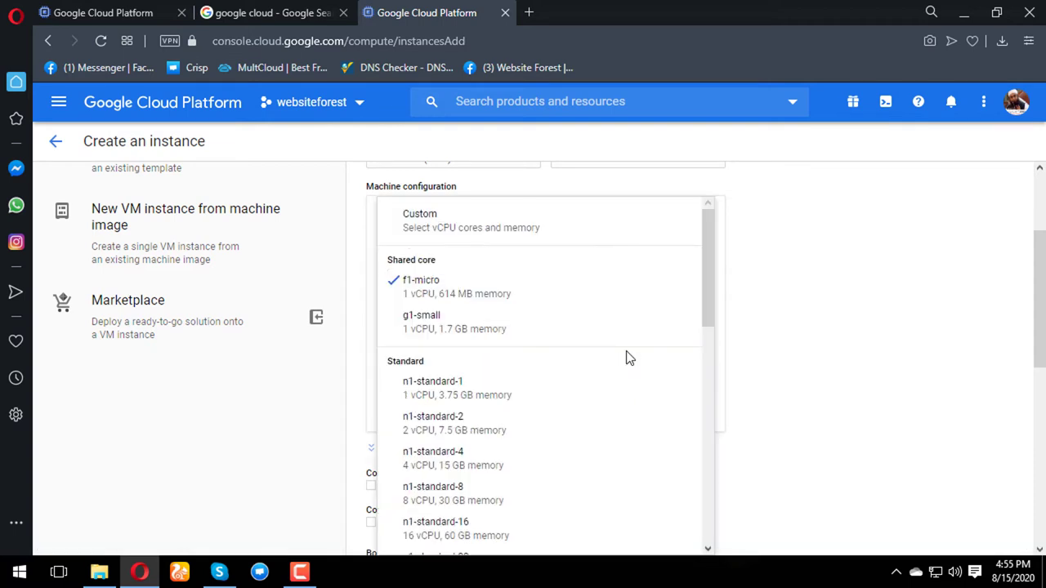
scroll(626, 358, down, 1)
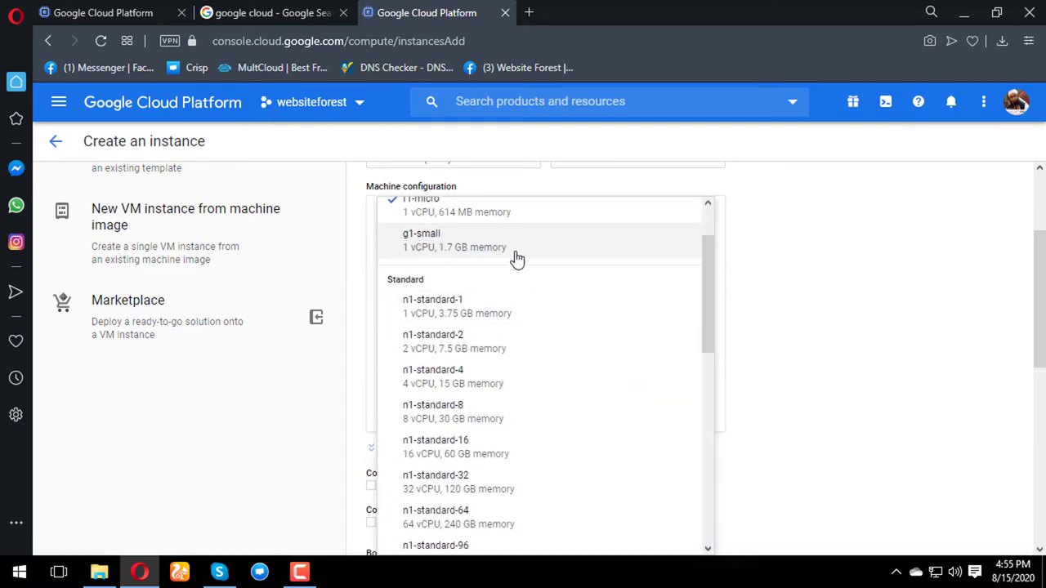
click(519, 390)
scroll(852, 334, up, 2)
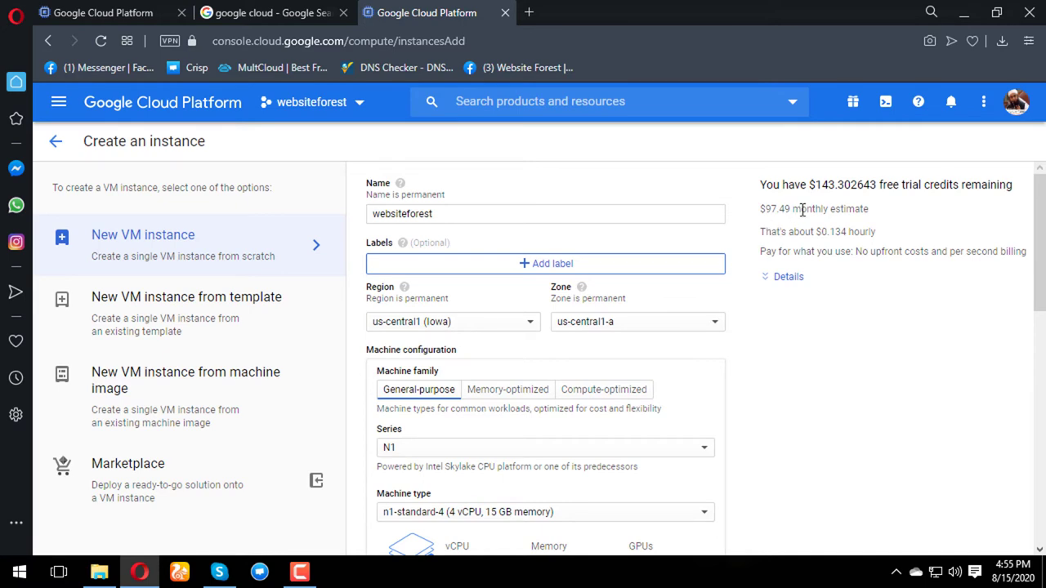
Step: Change the machine type to n1-standard-1 (1 vCPU, 3.75 GB memory) and check the monthly cost estimate
scroll(718, 331, down, 3)
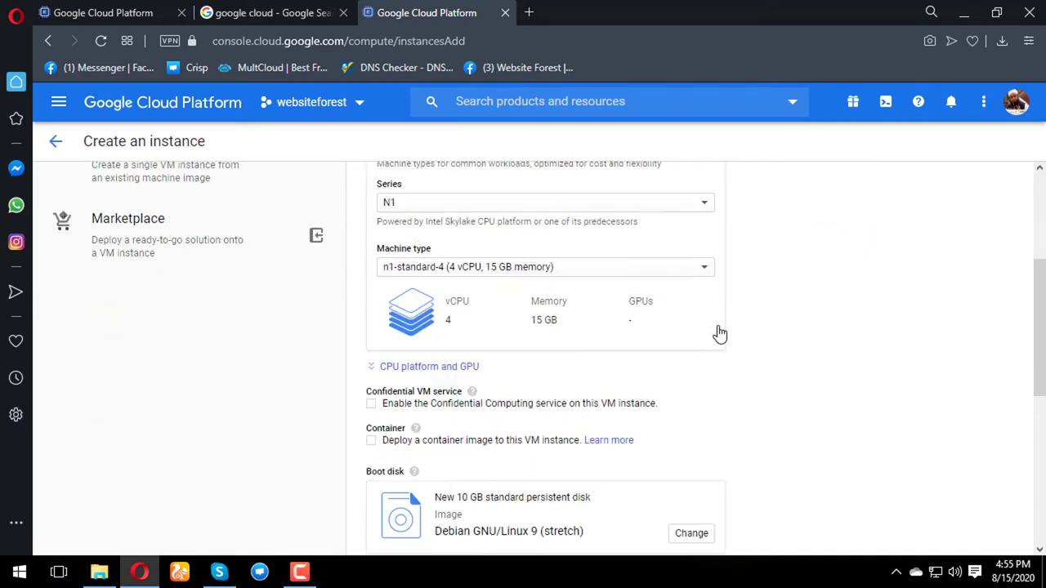
click(508, 272)
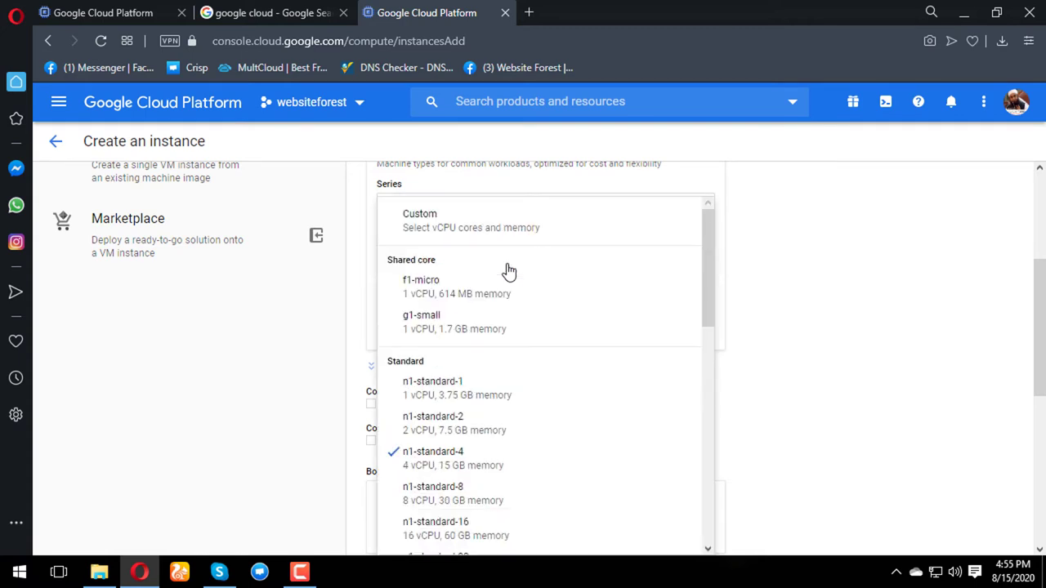
click(525, 395)
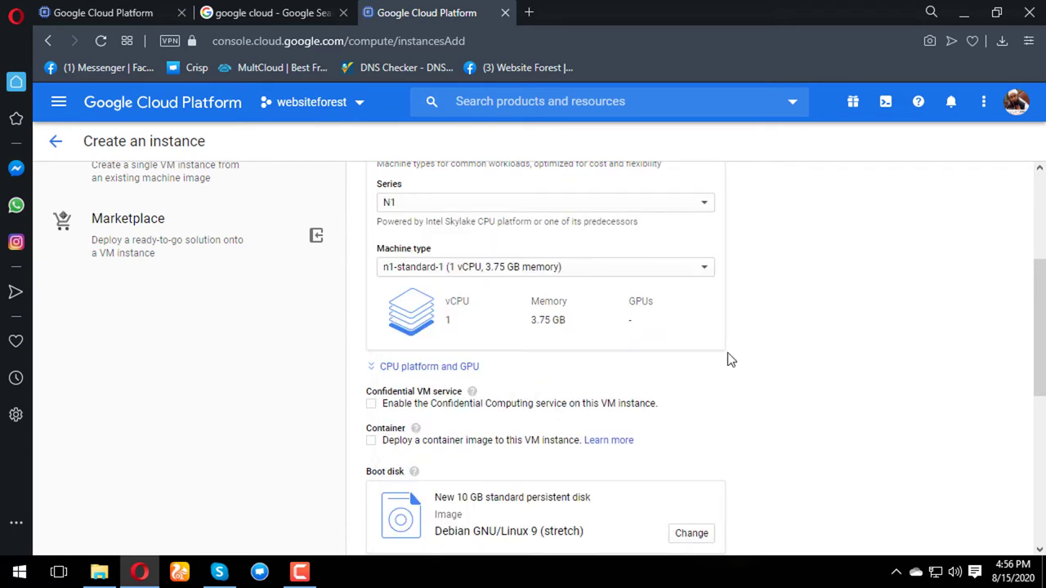
scroll(729, 357, up, 4)
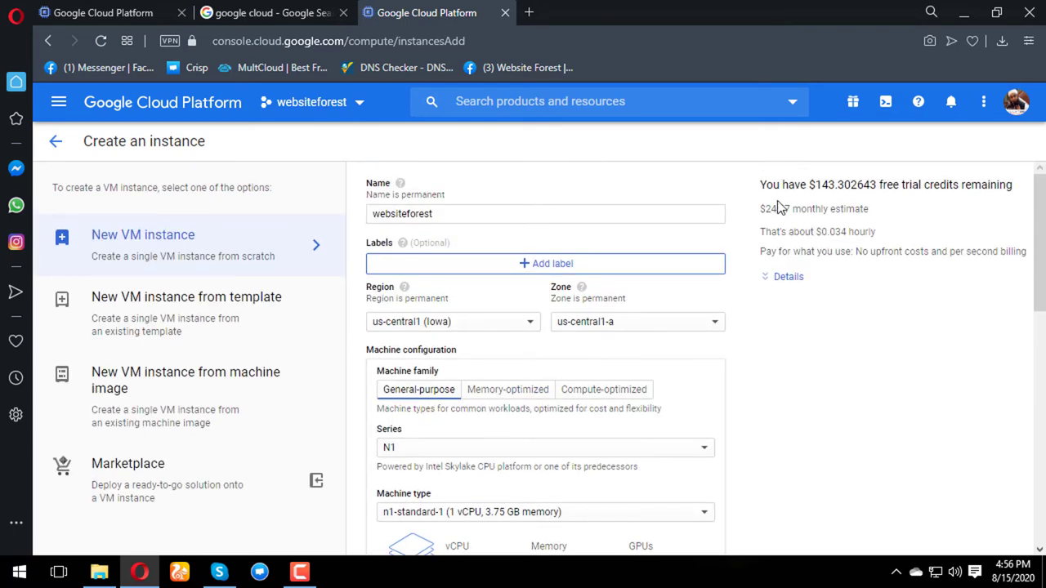
Step: Change the boot disk's public image to the CentOS operating system, version CentOS 7
scroll(809, 285, down, 4)
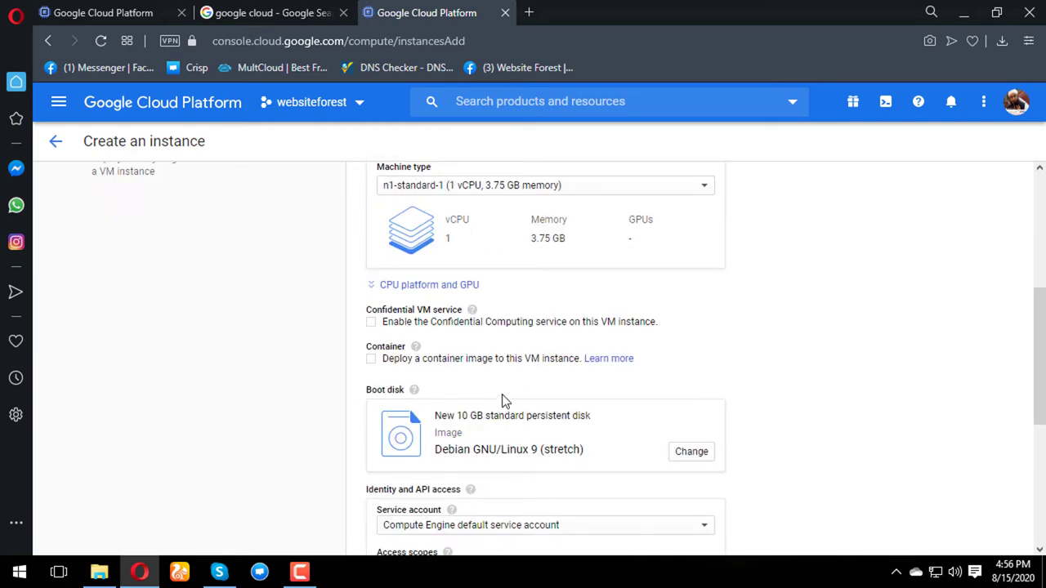
scroll(684, 371, down, 1)
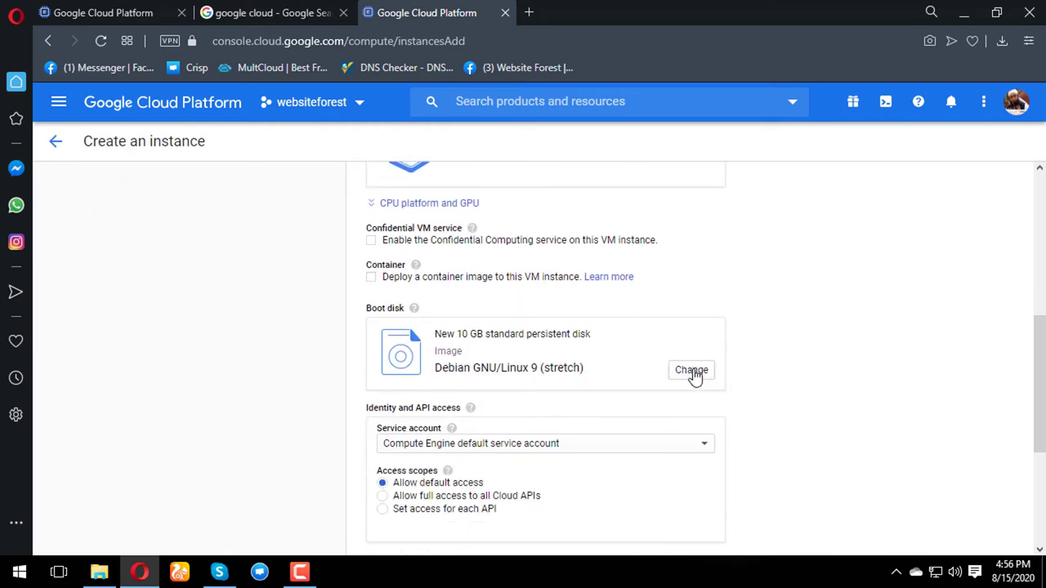
click(693, 372)
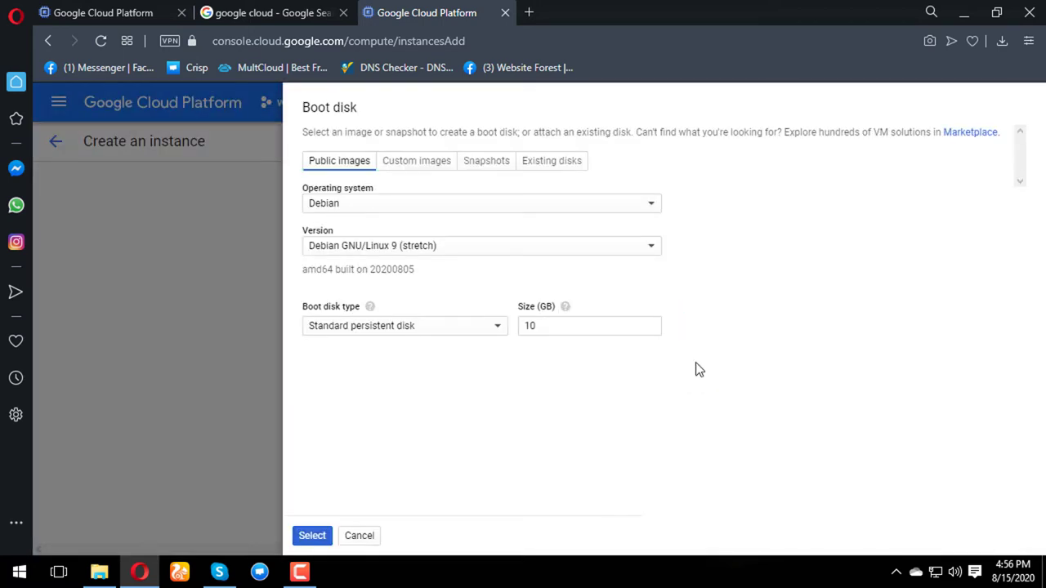
click(421, 205)
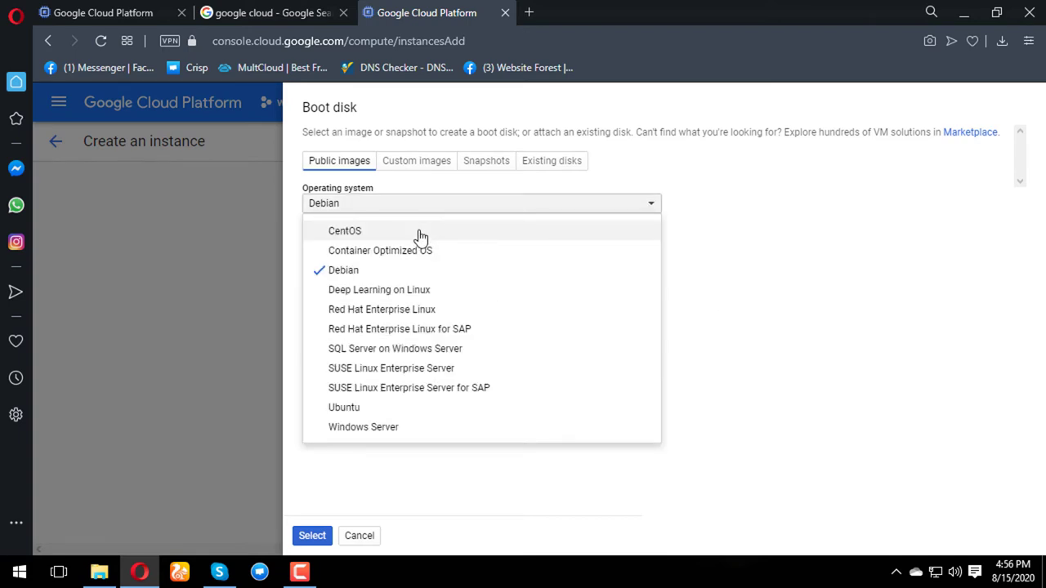
click(419, 232)
click(413, 245)
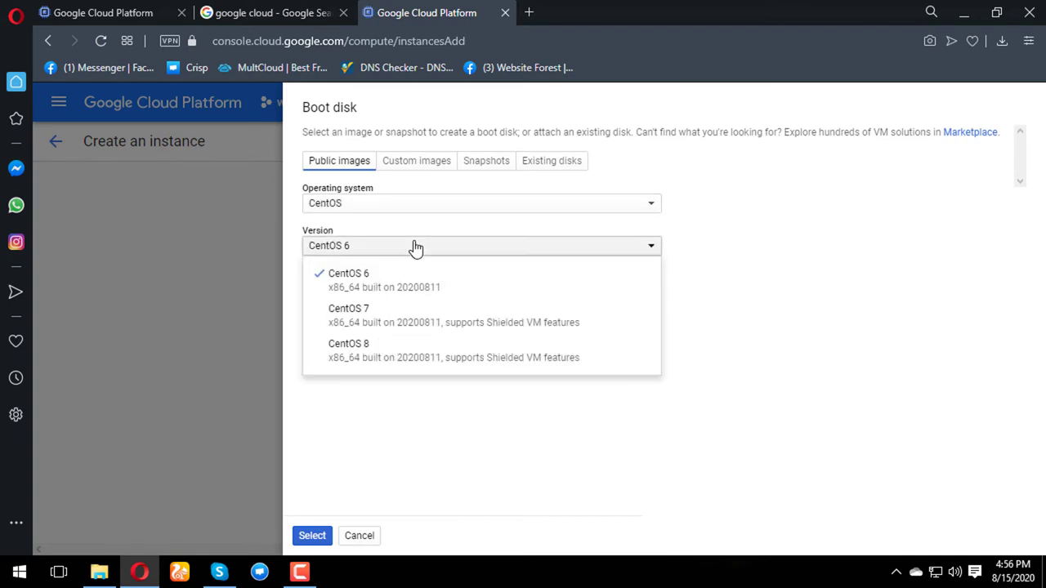
click(422, 314)
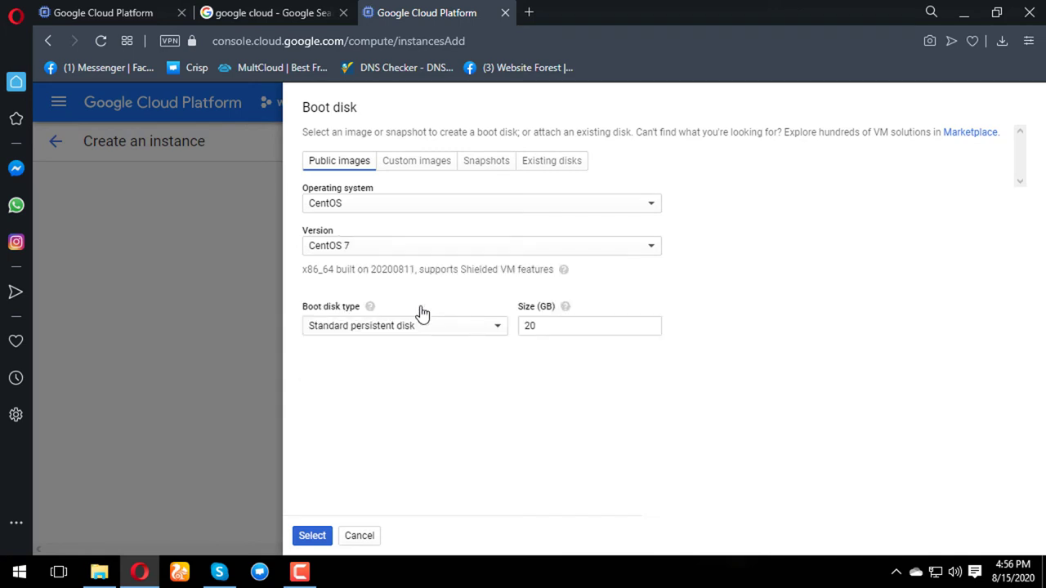
Step: Keep the boot disk as a 20 GB standard persistent disk and apply the boot disk settings
click(460, 334)
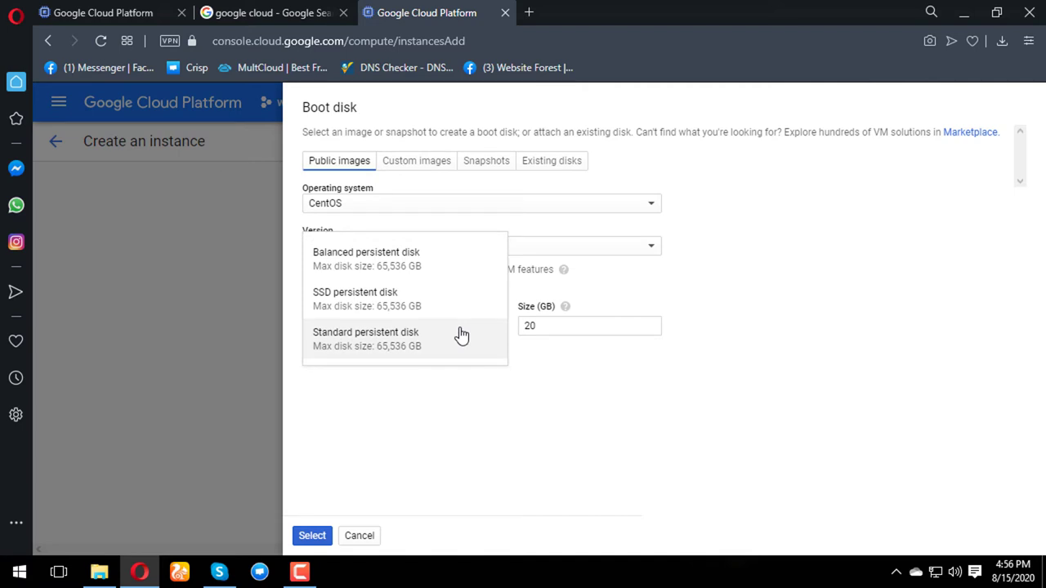
click(416, 342)
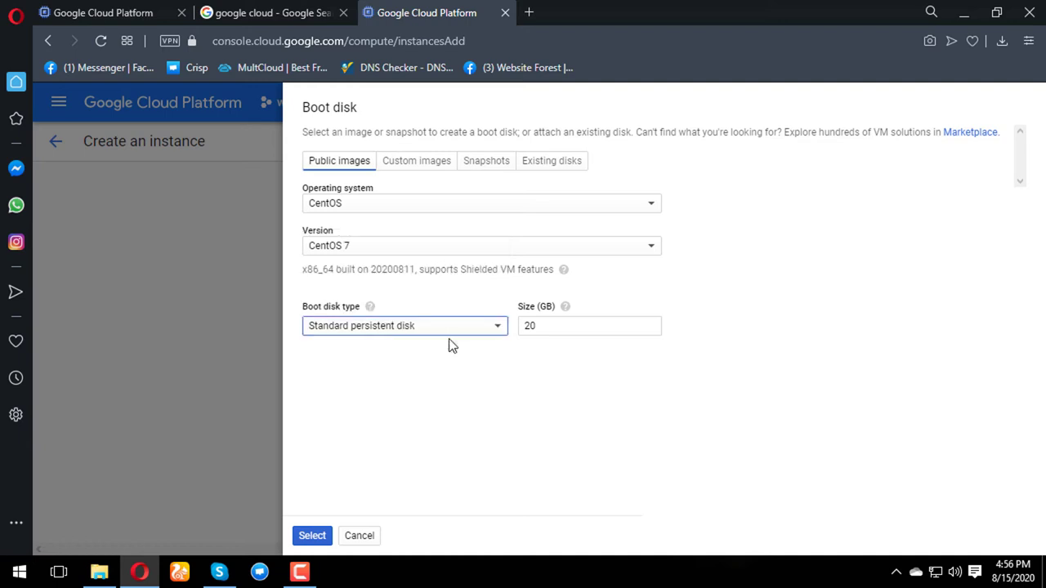
click(556, 326)
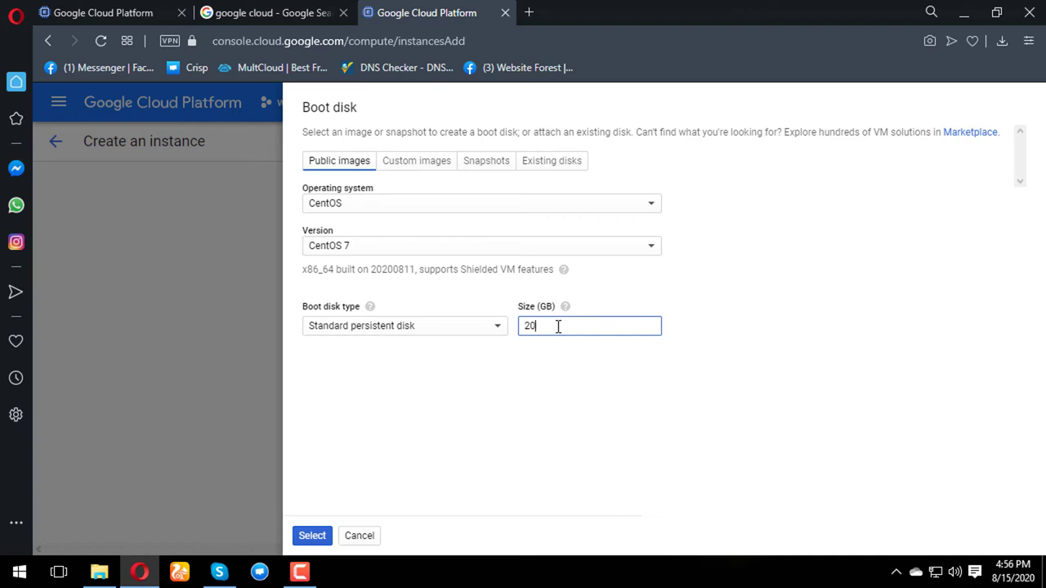
click(324, 539)
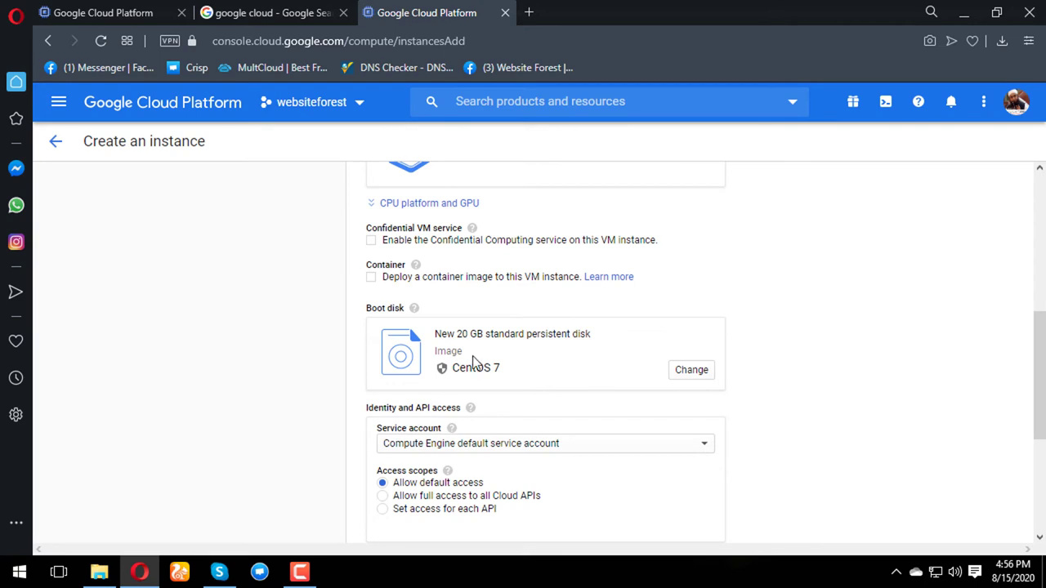
Step: Allow HTTP and HTTPS traffic through the firewall and create the VM instance
scroll(472, 362, down, 2)
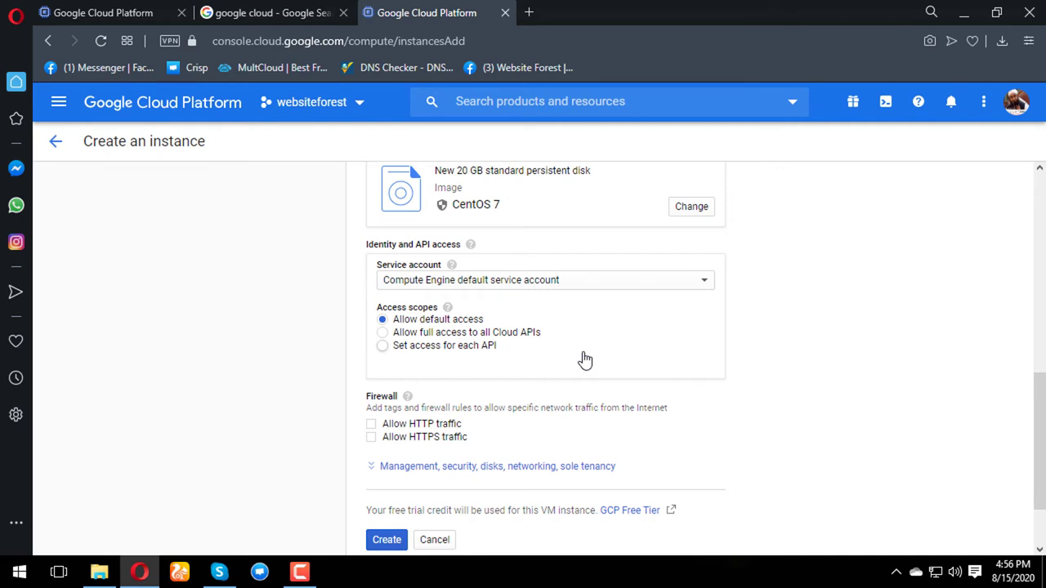
scroll(532, 372, down, 2)
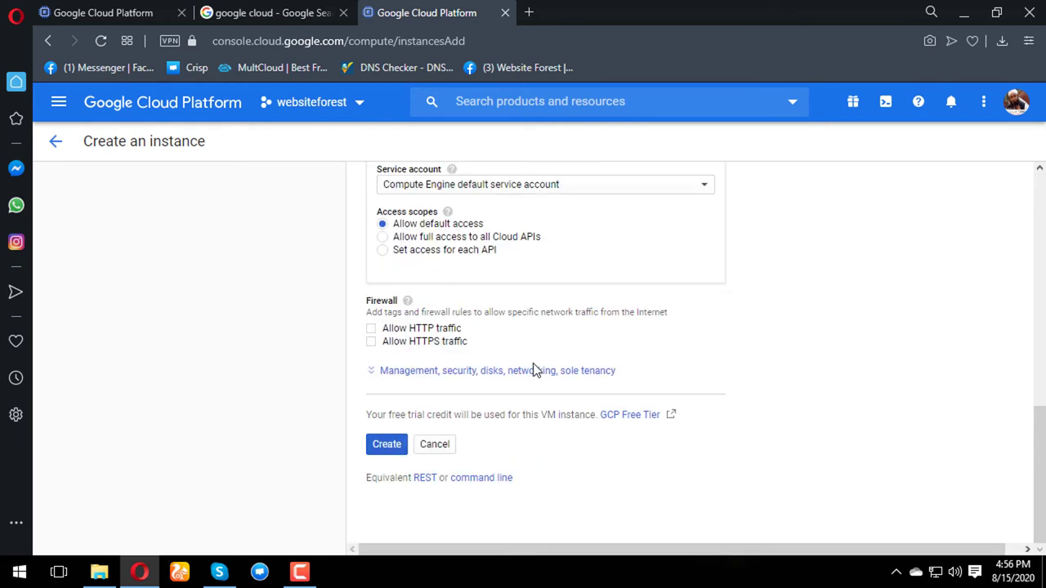
click(370, 330)
click(371, 342)
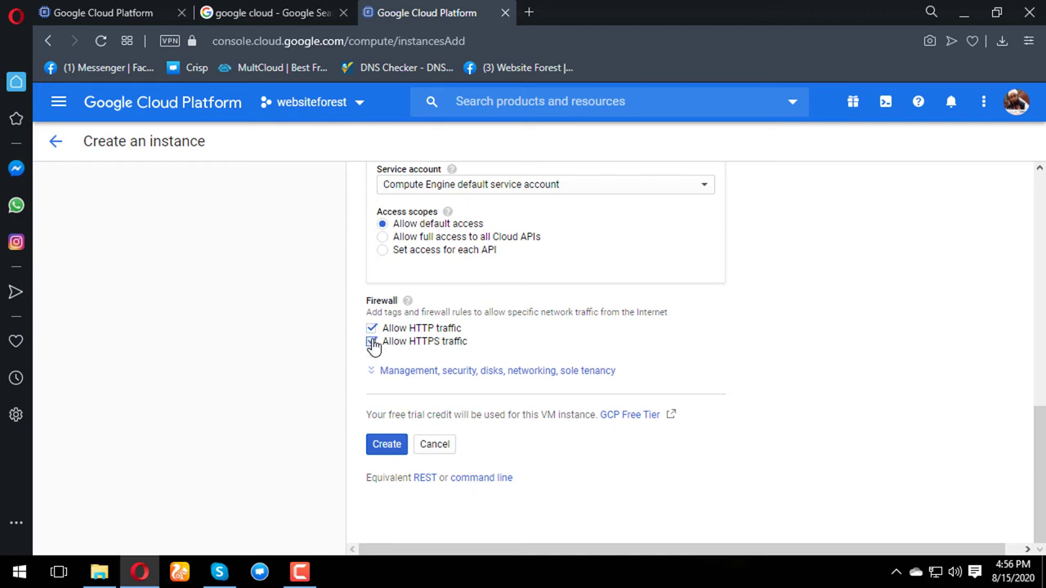
click(389, 447)
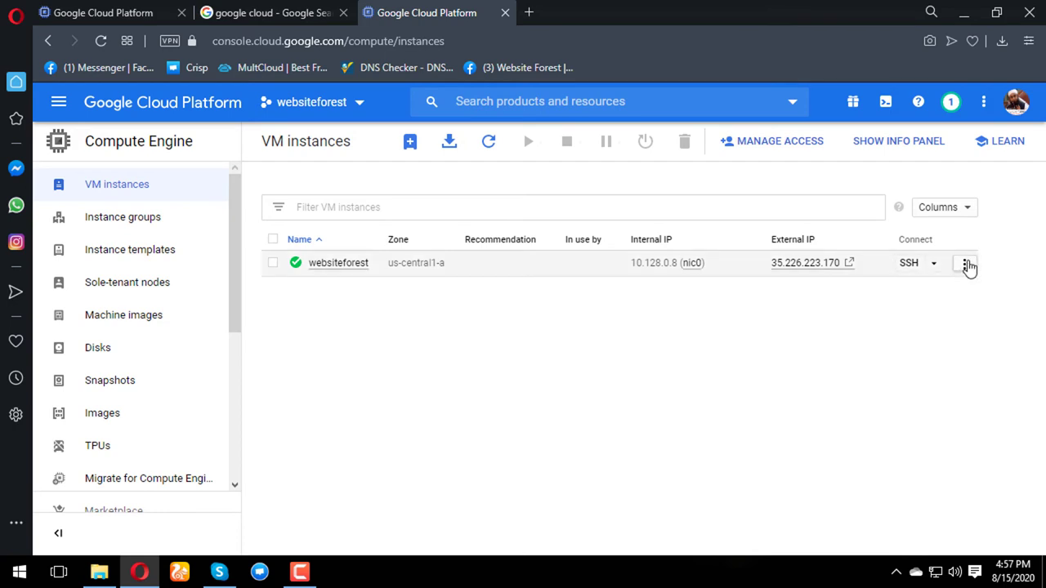
Step: Open the network details of the websiteforest instance and go to the VPC network's external IP addresses
click(967, 266)
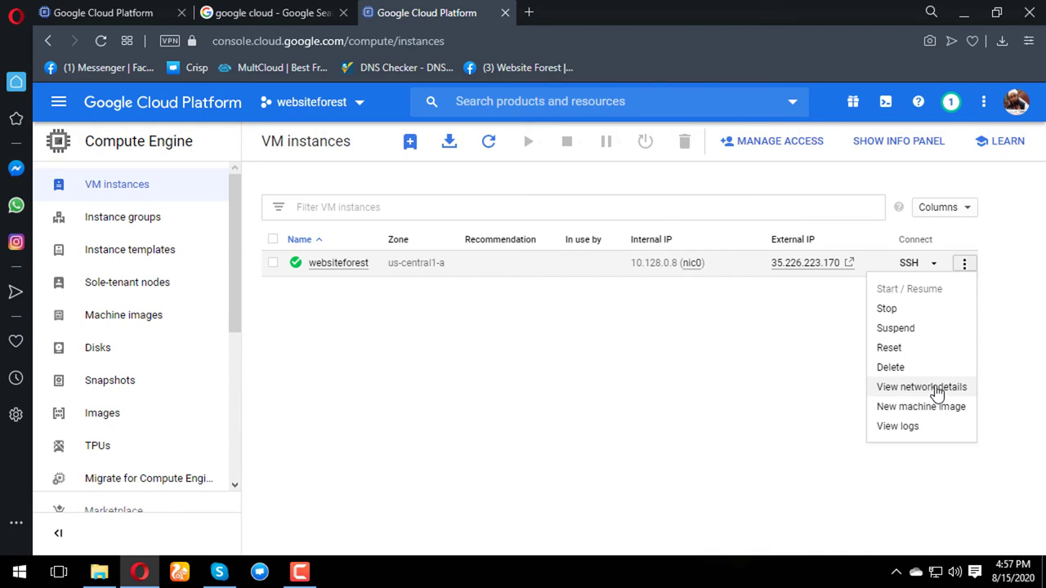
click(938, 394)
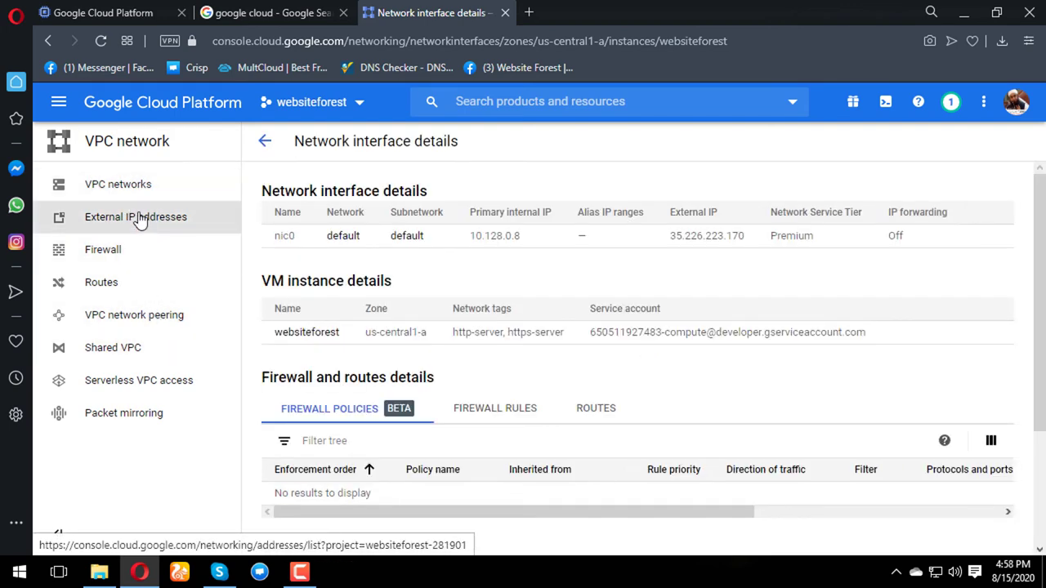
click(141, 219)
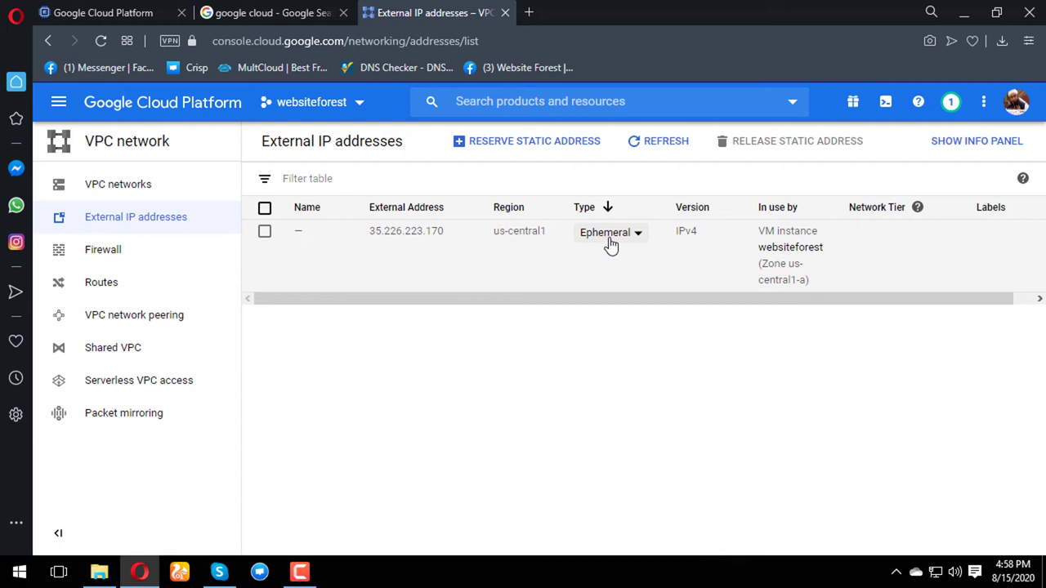
Step: Make the instance's external IP address static, reserving it under the name serverip with the description "Its my testing server ip"
click(637, 234)
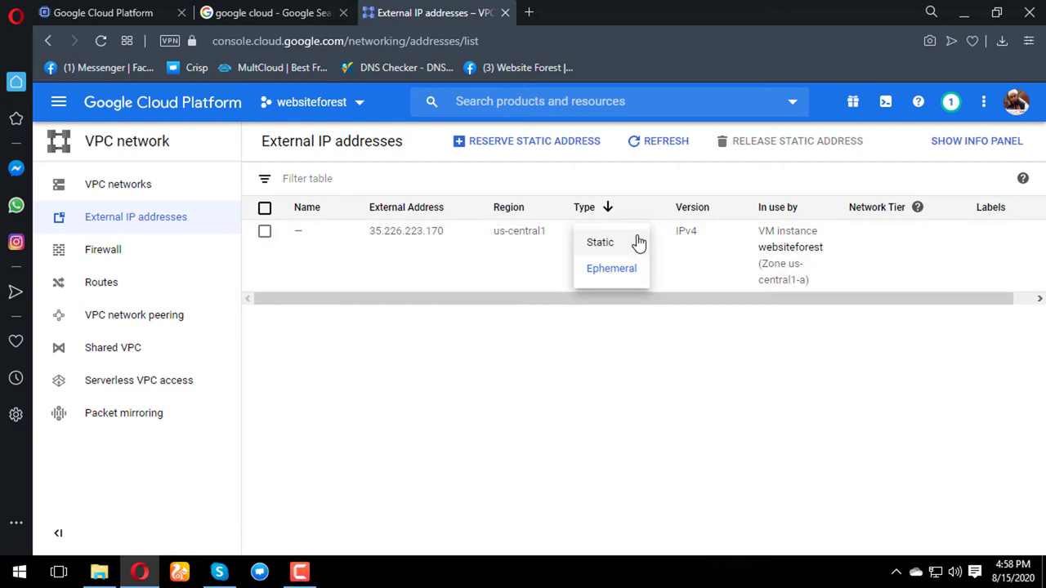
click(609, 242)
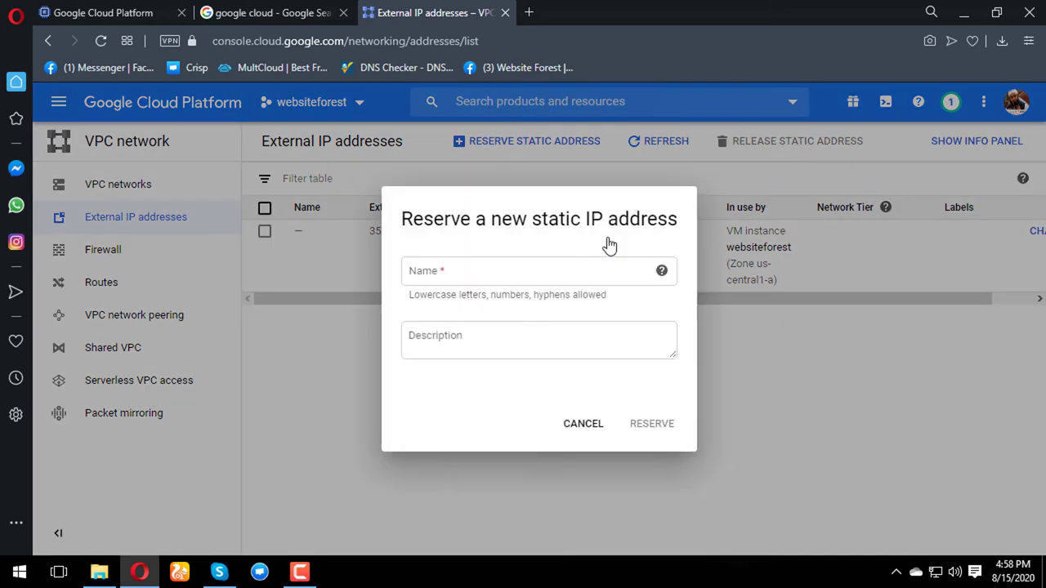
click(523, 271)
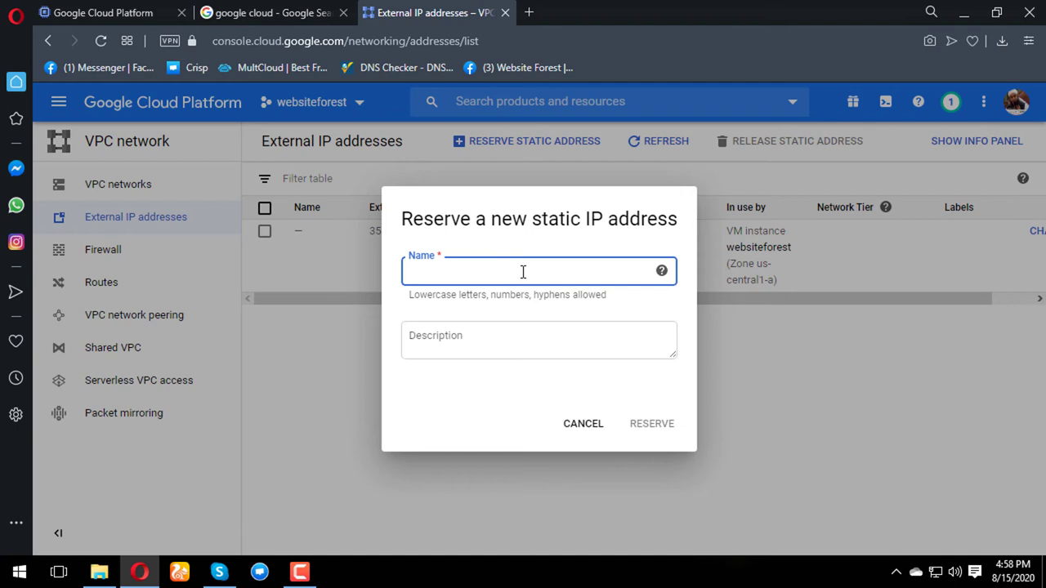
text(serverip)
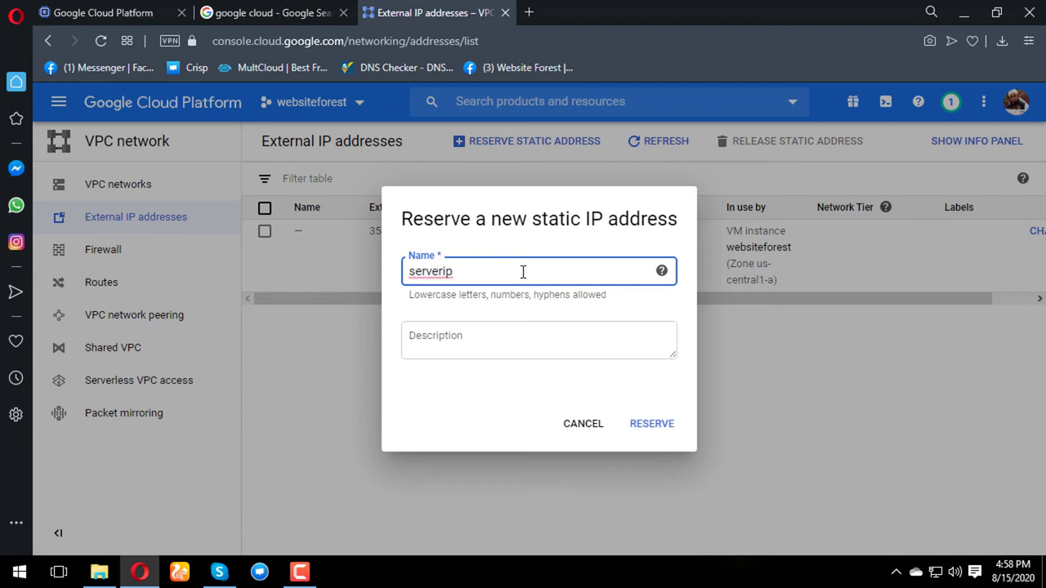
click(510, 328)
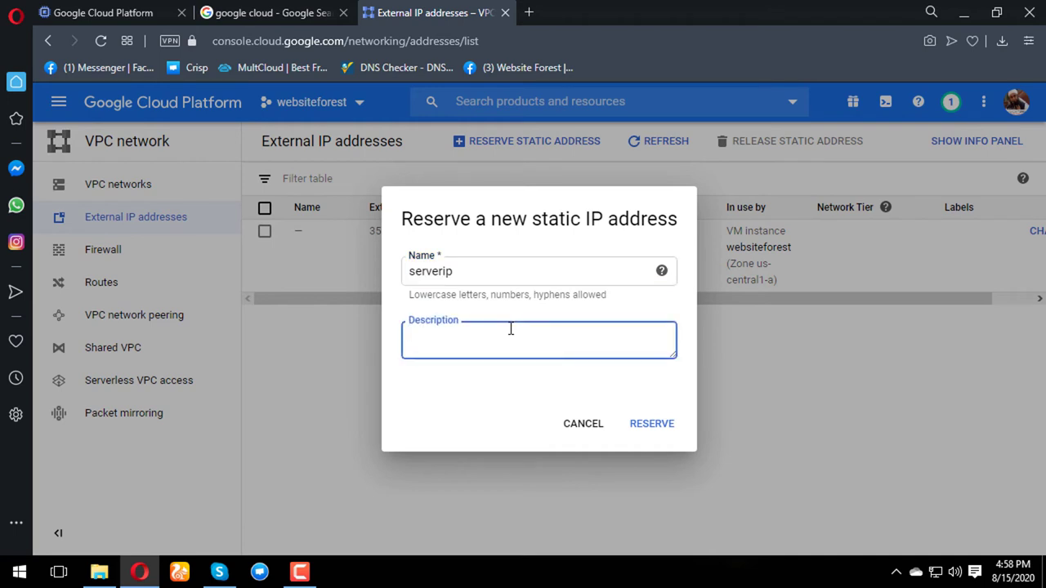
text(Its my testing server ip)
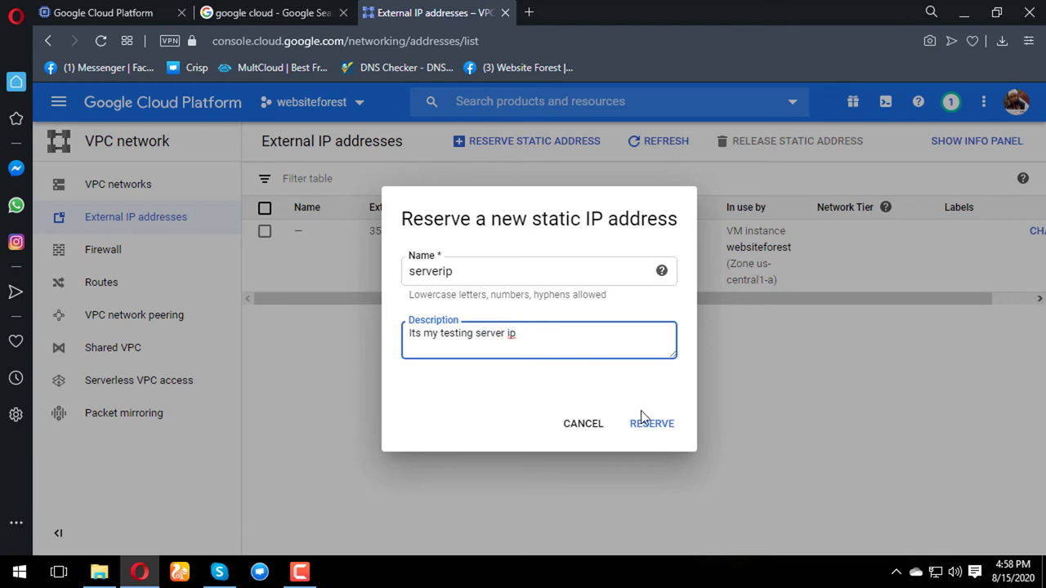
click(643, 431)
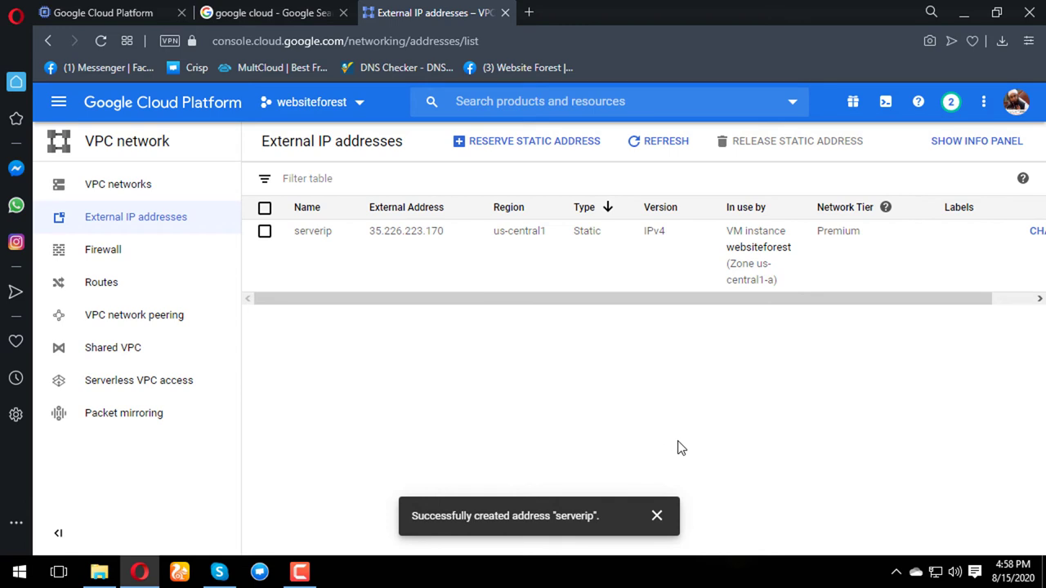
drag(605, 300, 677, 299)
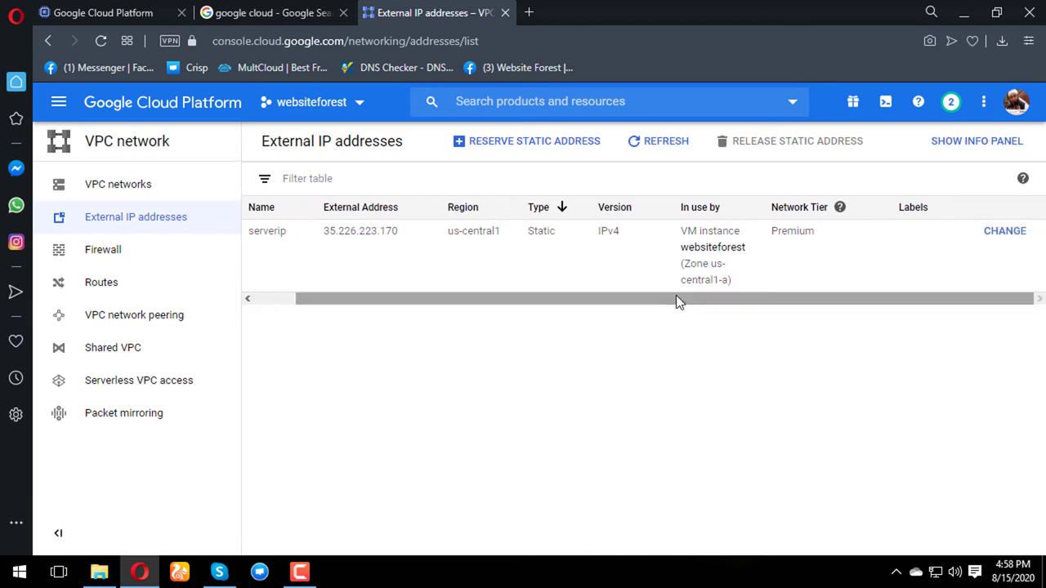
key(ctrl+minus)
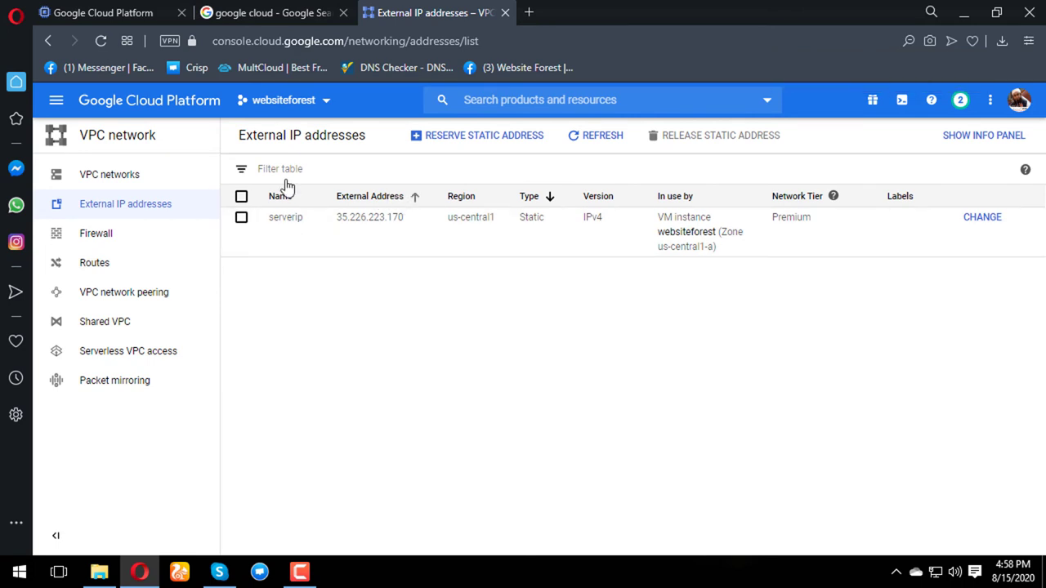
click(55, 102)
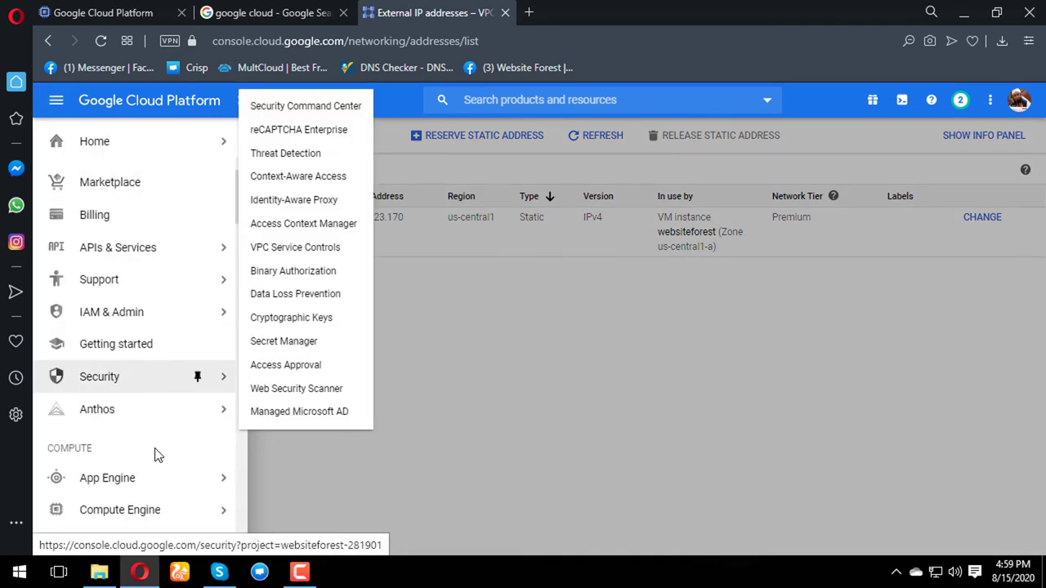
mouse_move(229, 510)
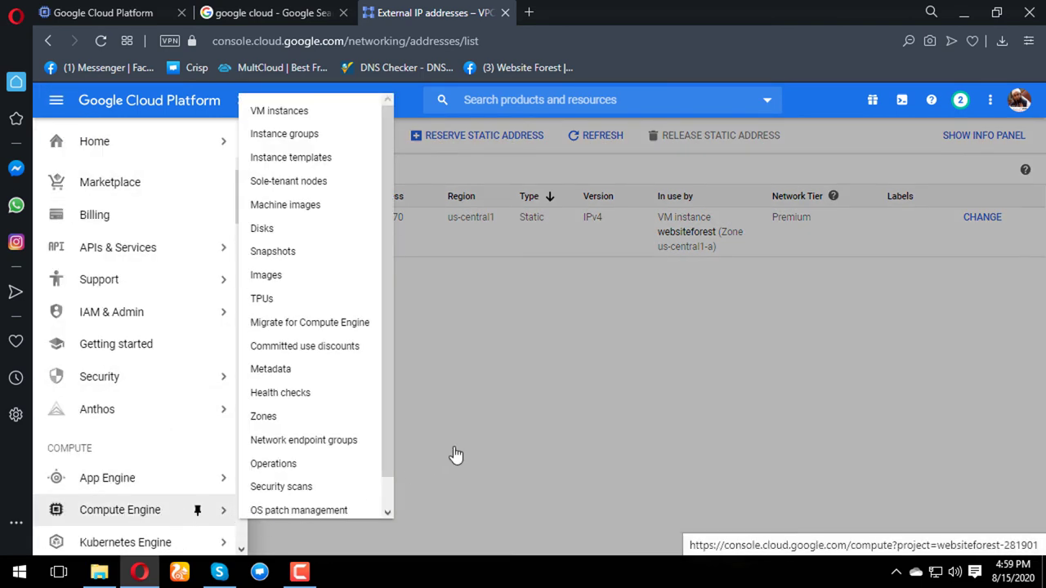
click(572, 360)
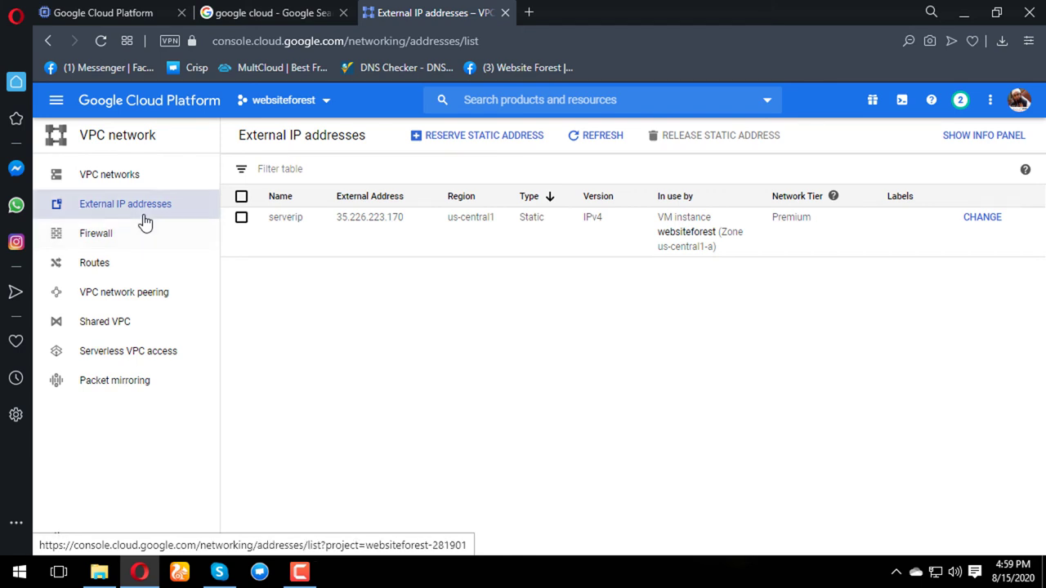
Step: Open the VPC network's firewall rules and review the existing rules with their targets, protocols and ports
click(114, 234)
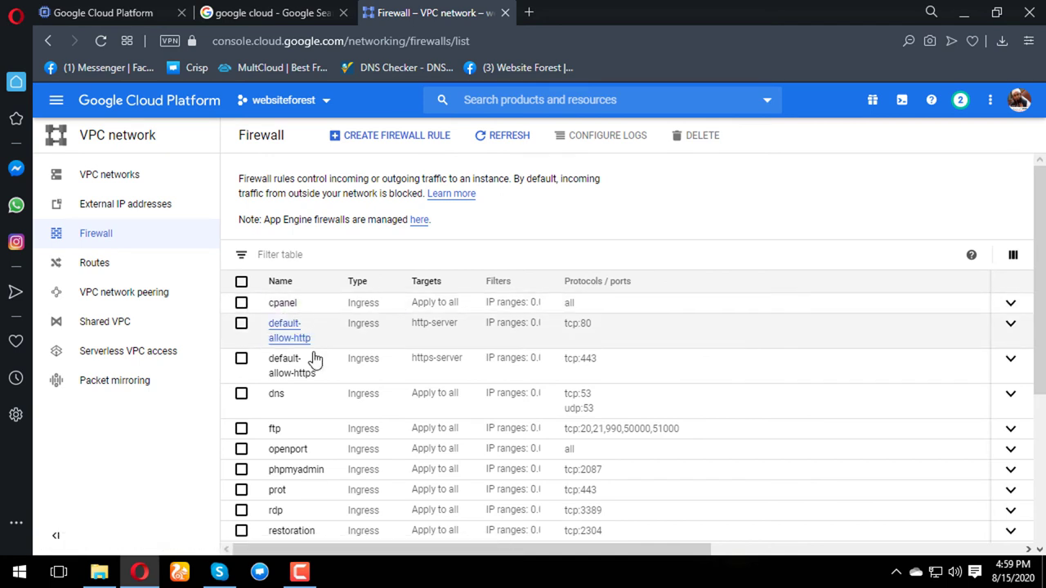
scroll(311, 359, down, 1)
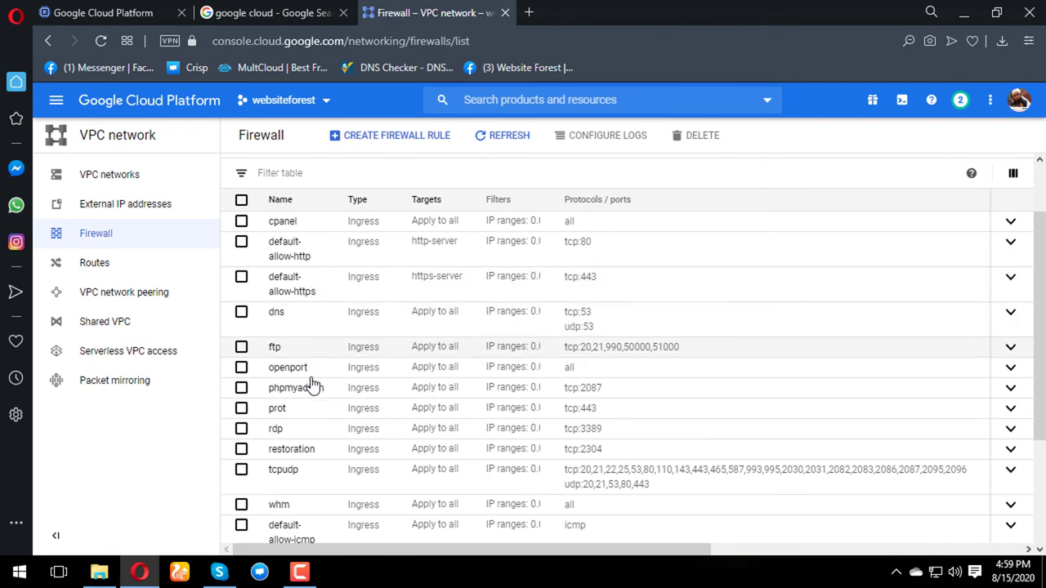
scroll(333, 449, down, 2)
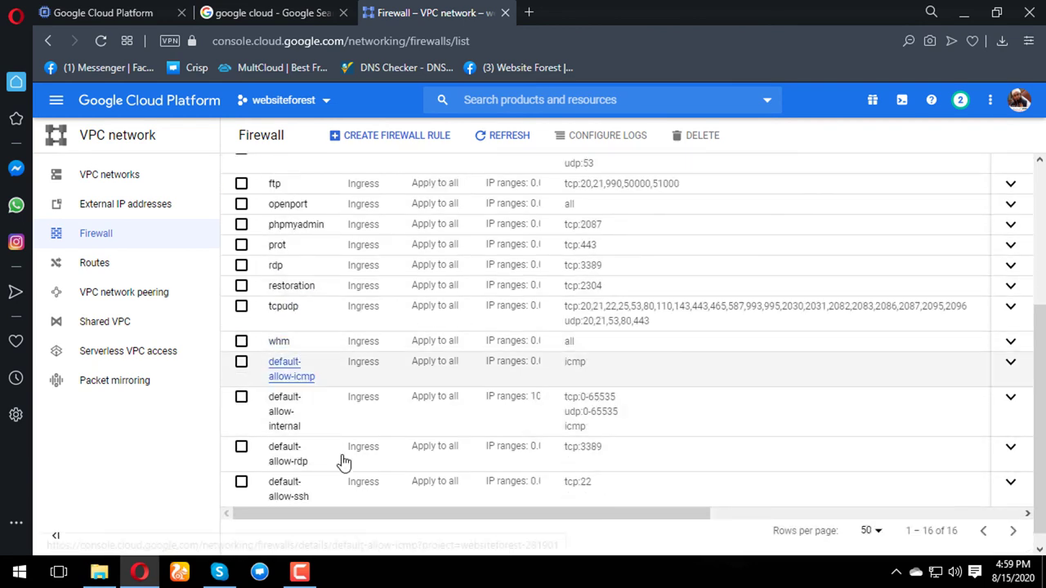
scroll(343, 462, down, 1)
scroll(347, 464, up, 3)
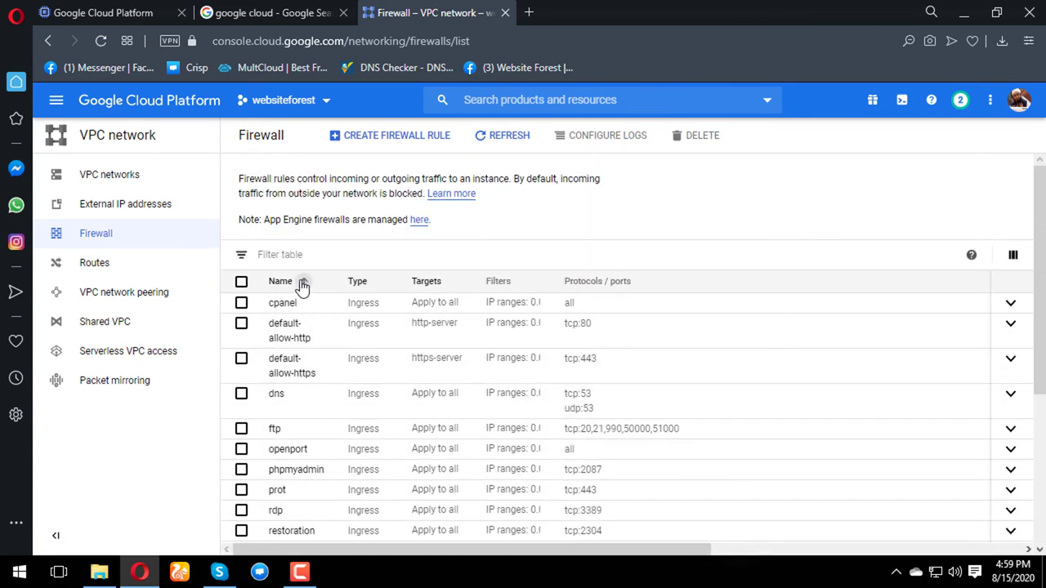
click(355, 141)
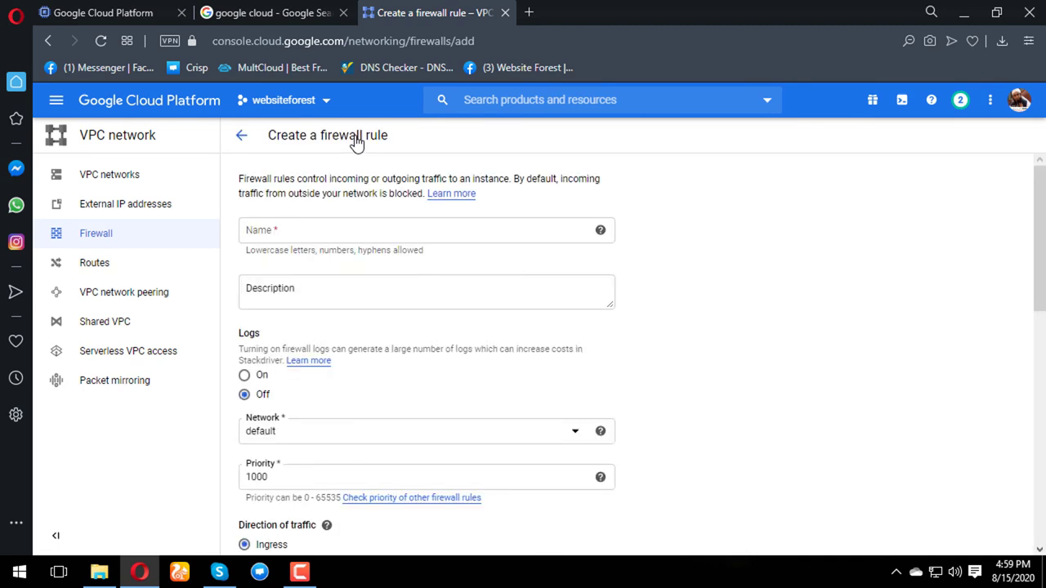
click(315, 228)
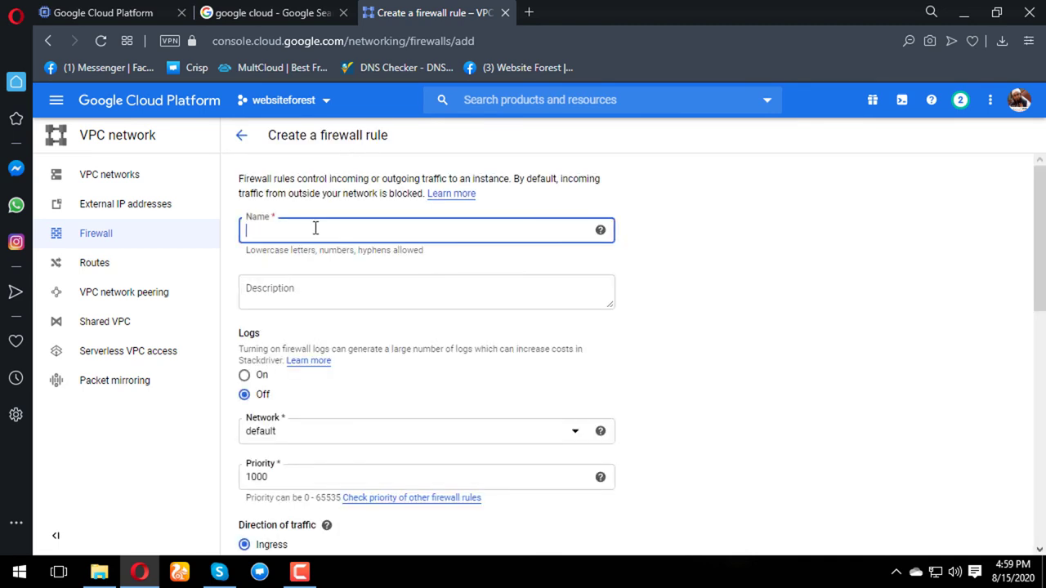
scroll(343, 311, down, 5)
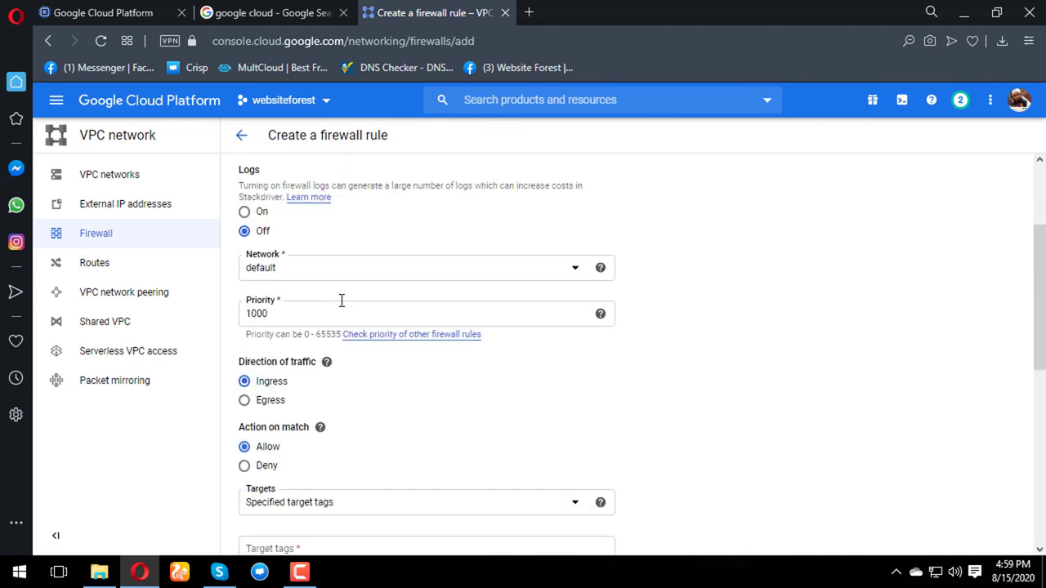
scroll(329, 399, down, 2)
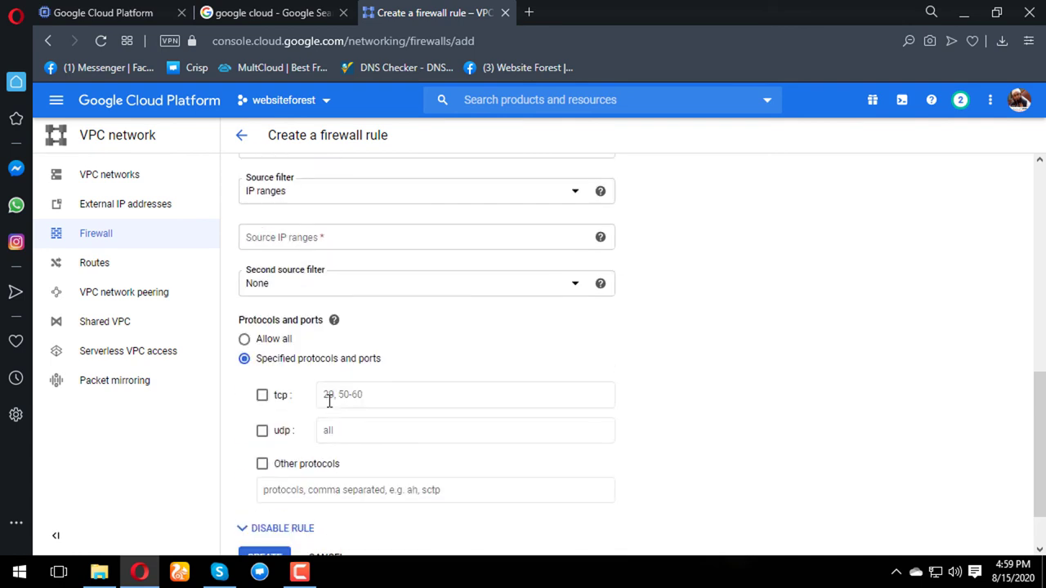
click(262, 392)
click(403, 386)
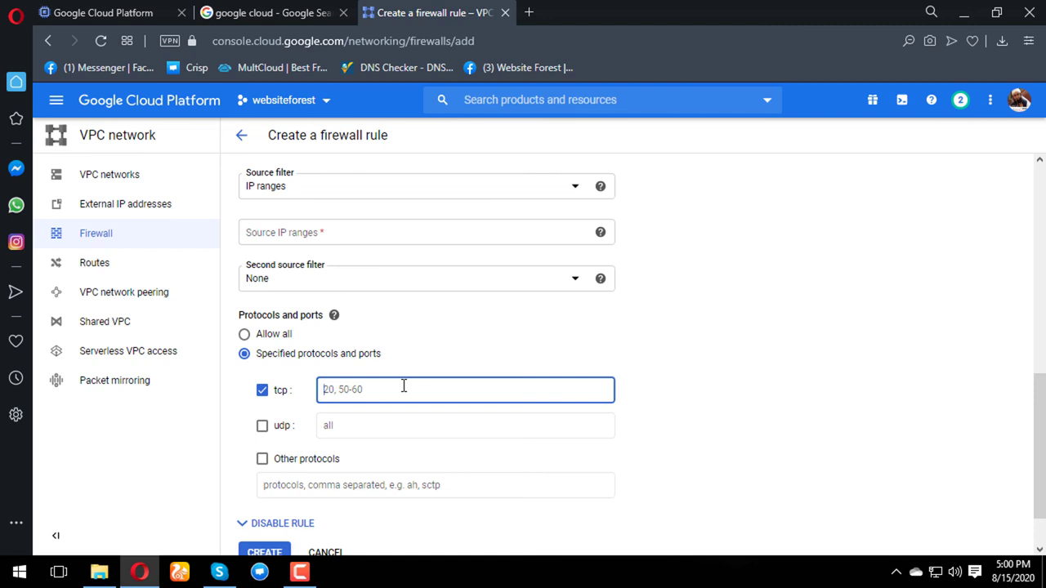
Step: Go to the Compute Engine VM instances and open an SSH session to the websiteforest instance
click(66, 106)
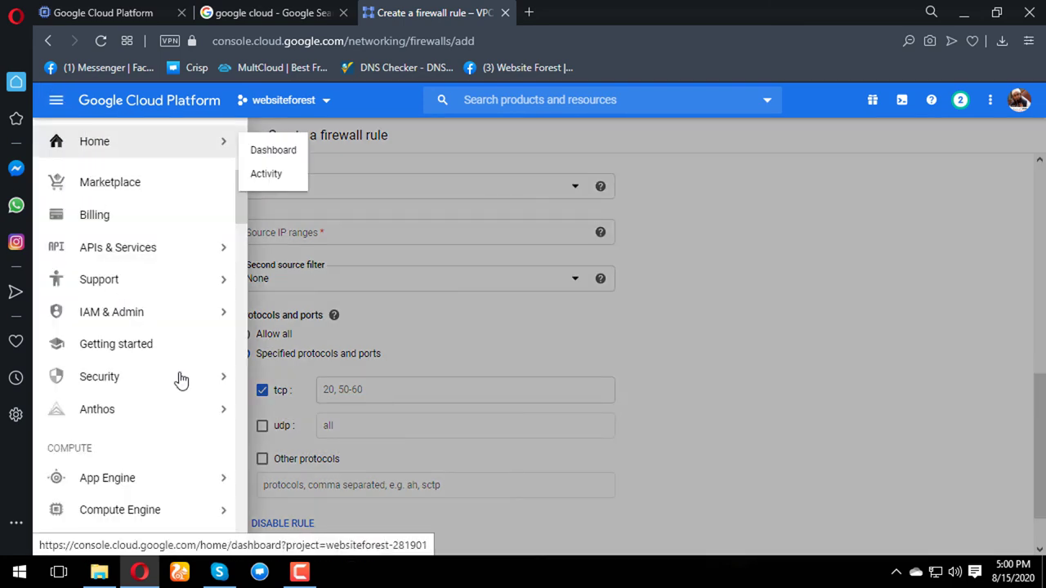
mouse_move(210, 510)
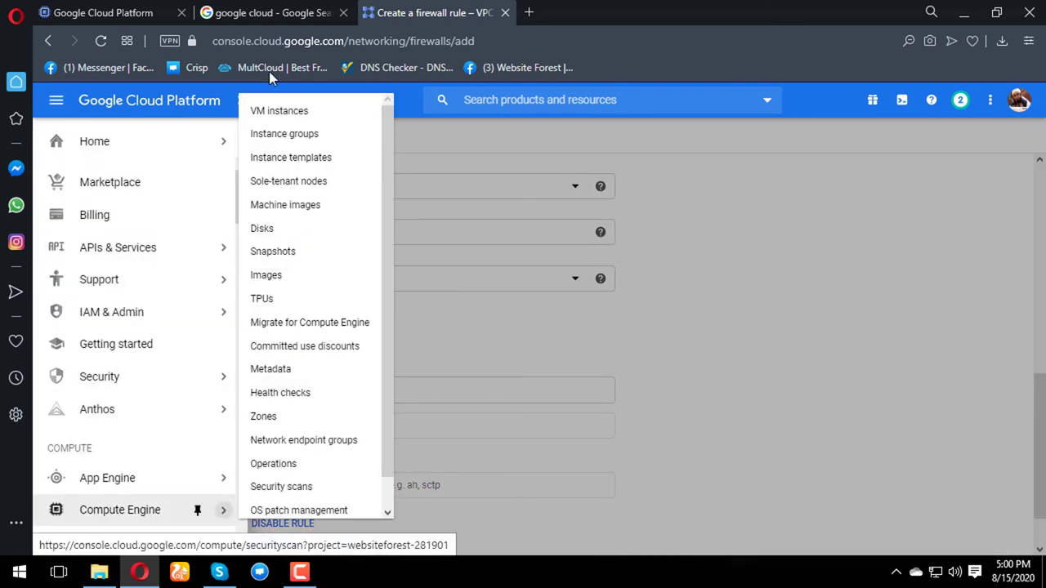
click(291, 112)
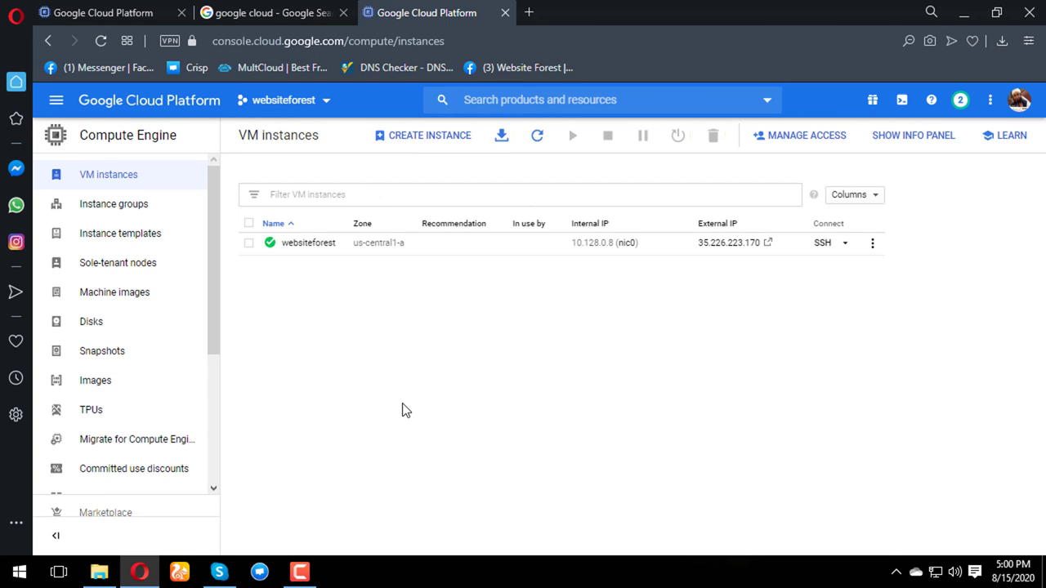
click(826, 245)
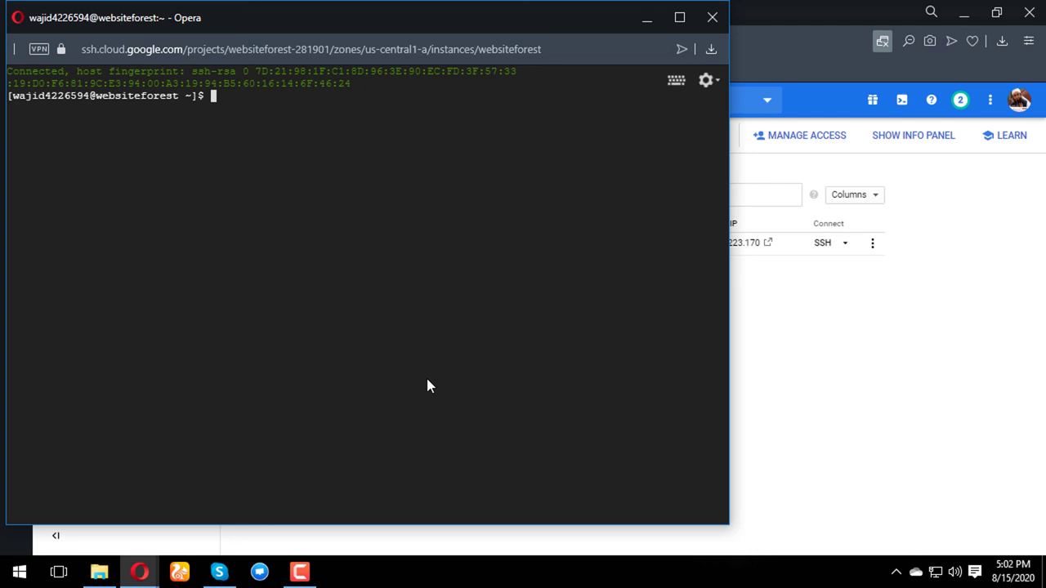
click(647, 17)
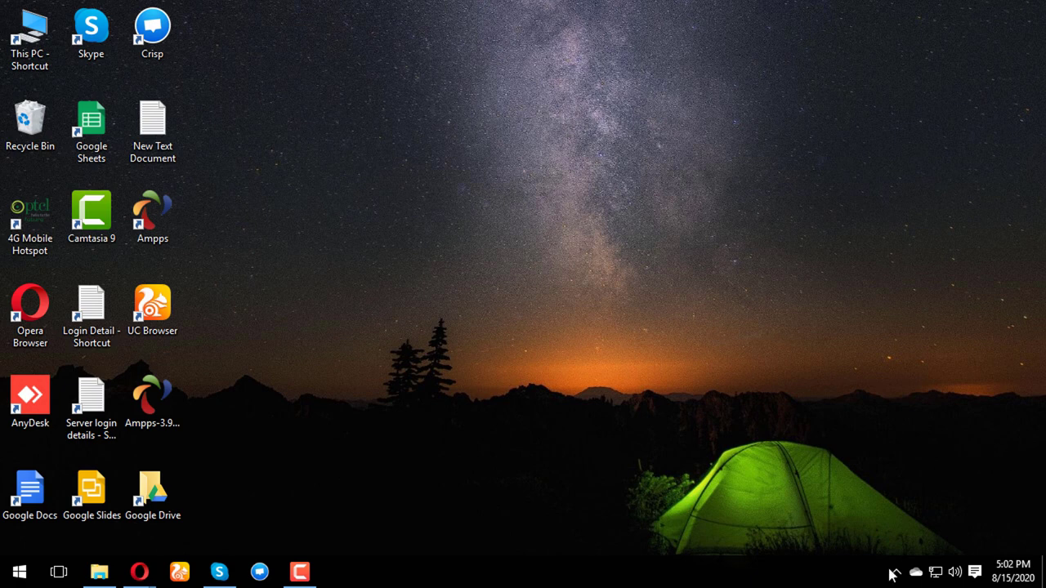
click(300, 572)
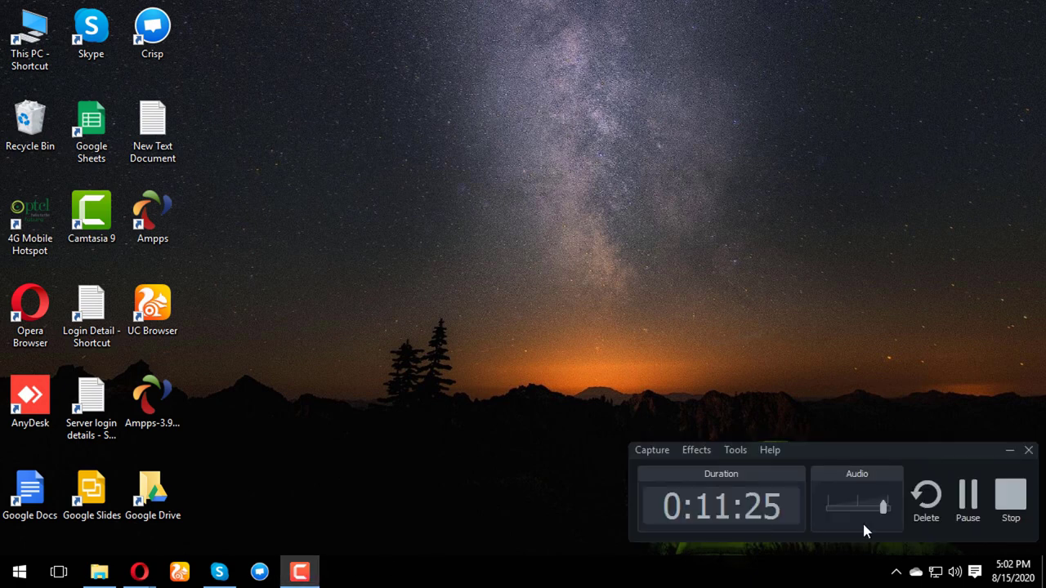